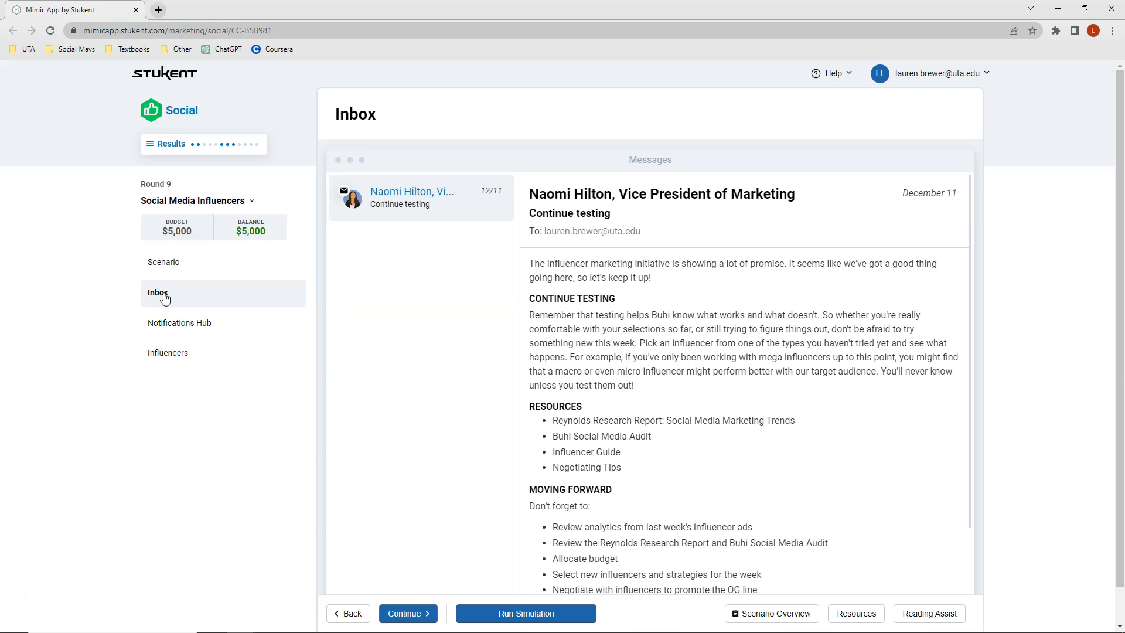
# Read the rest of the "Continue testing" message in the Round 9 inbox.
pyautogui.click(445, 301)
pyautogui.scroll(-2, 521, 340)
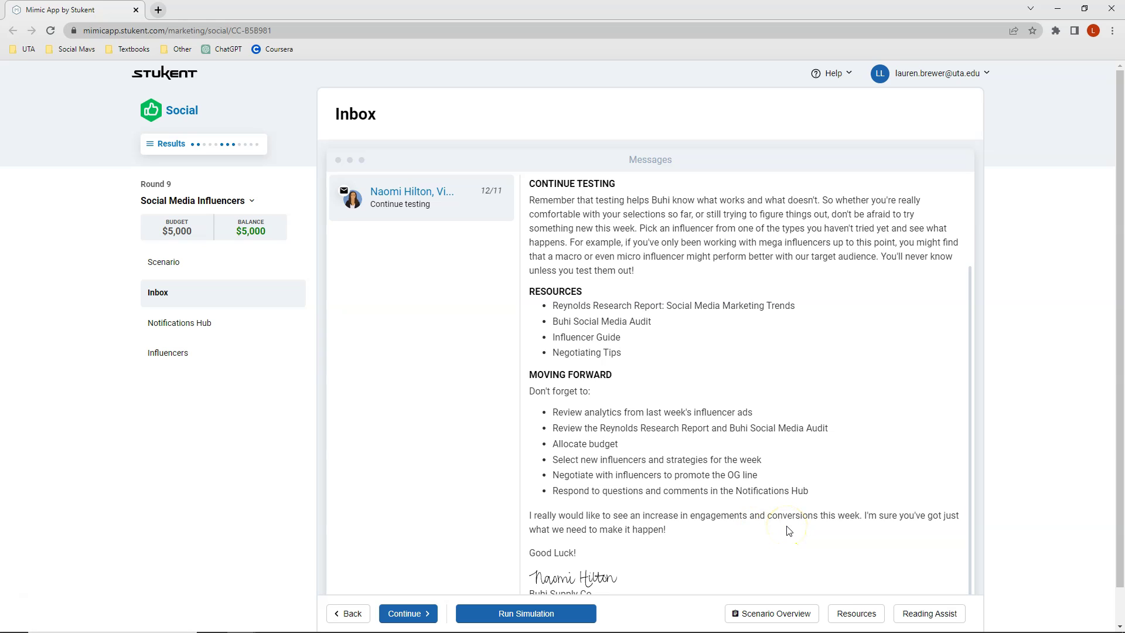
# Open the Round 8 Social Media Influencers results and show the influencer history.
pyautogui.click(192, 151)
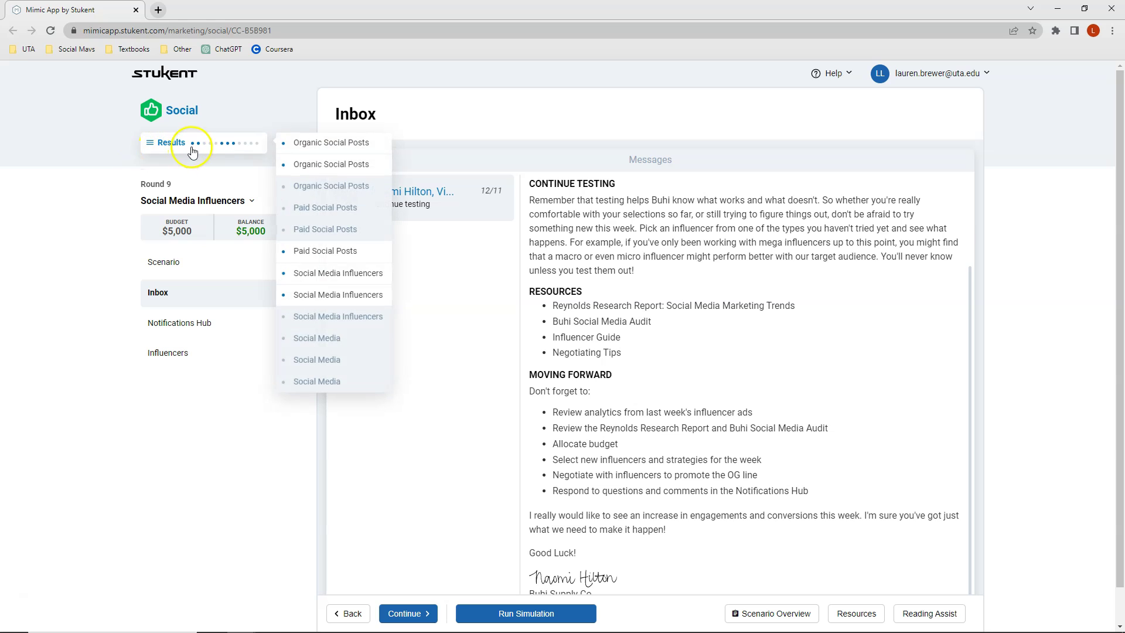
pyautogui.click(324, 295)
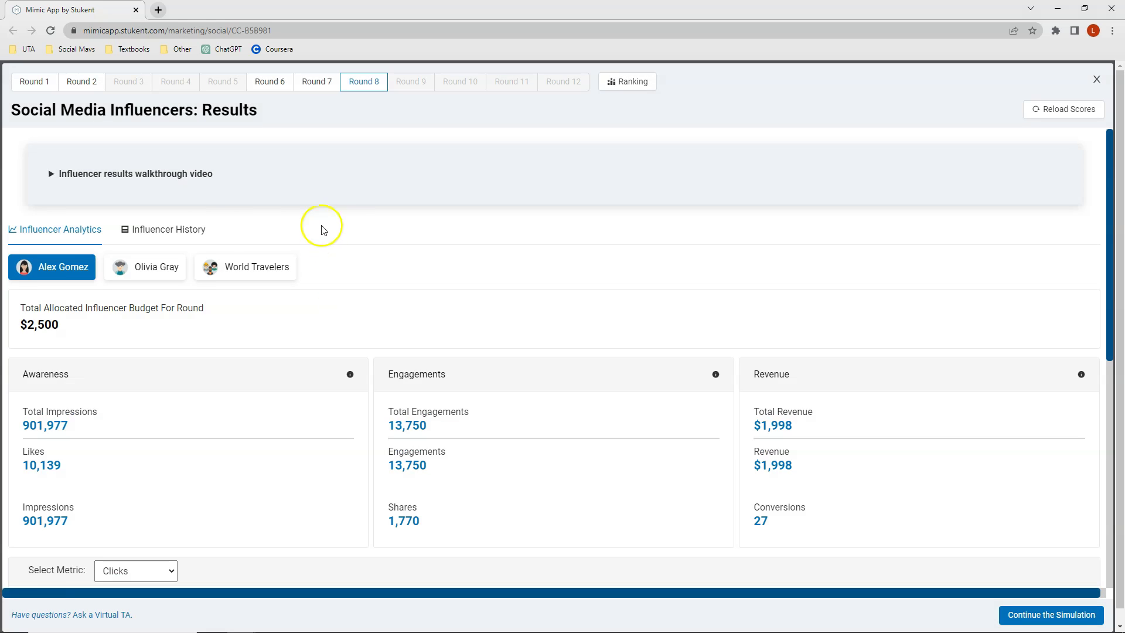
pyautogui.click(185, 232)
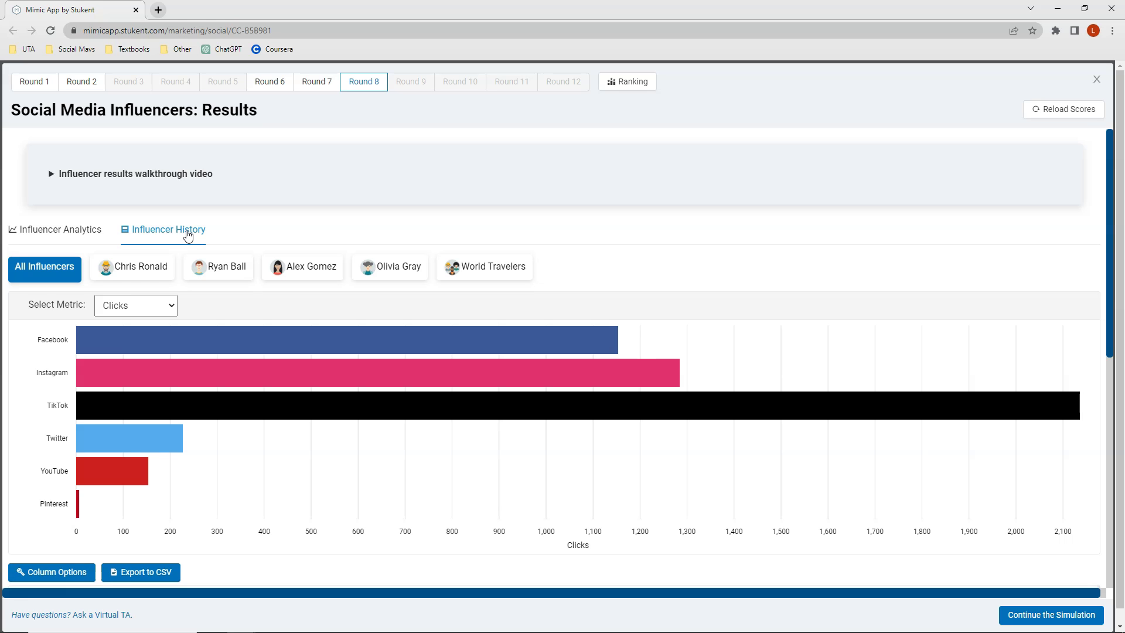
# Review the history table for all influencers across both pages and return to its first page.
pyautogui.scroll(-7, 188, 234)
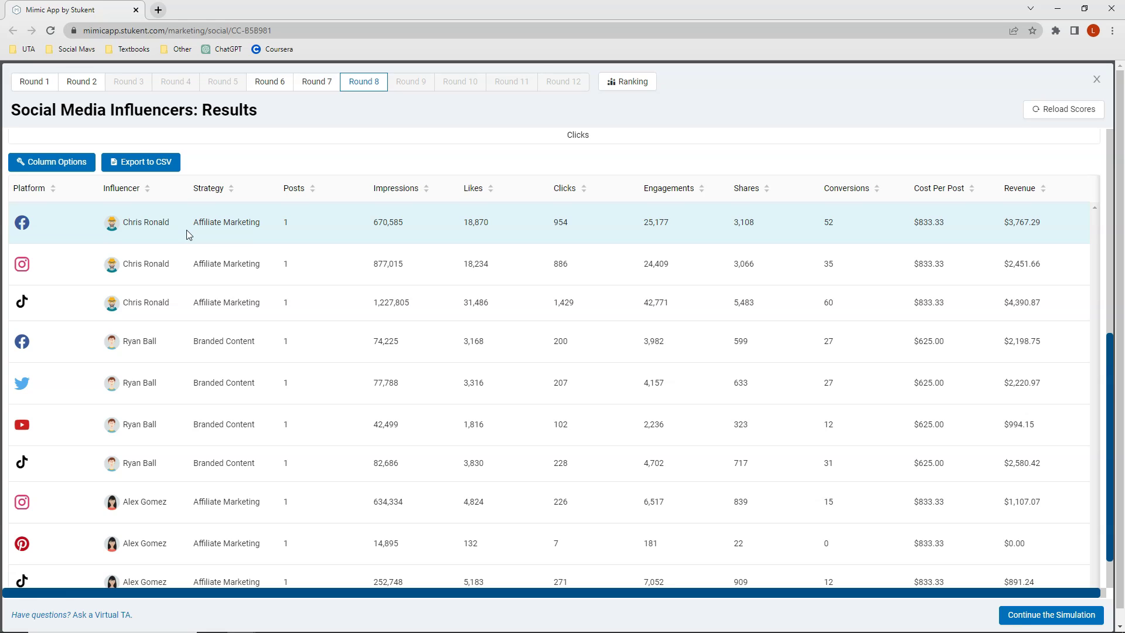
pyautogui.click(157, 233)
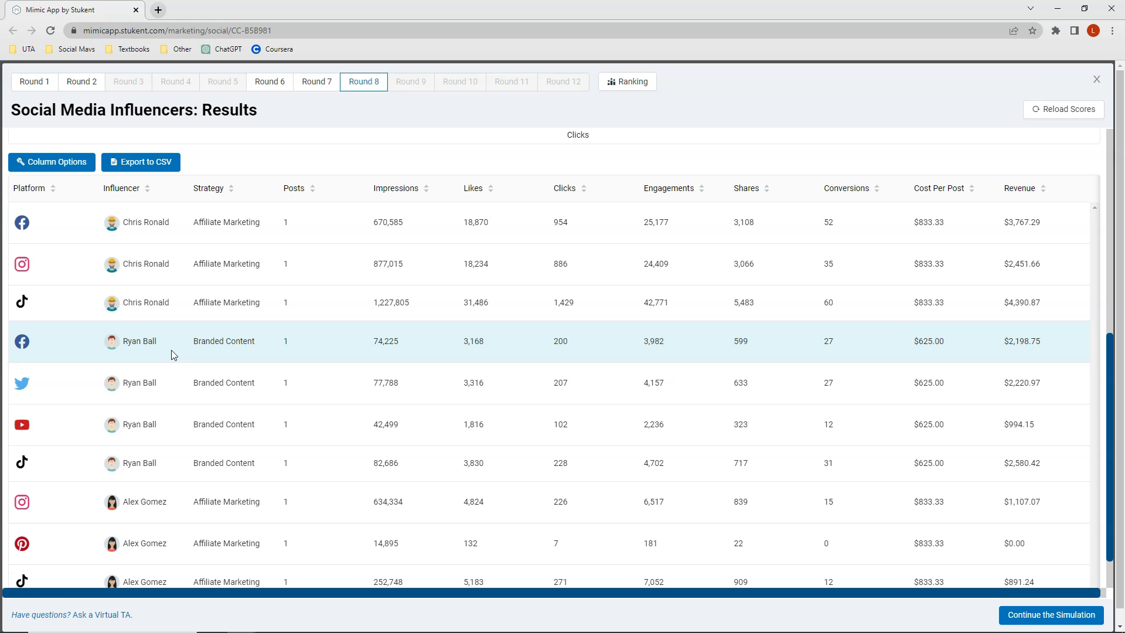
pyautogui.scroll(-2, 171, 351)
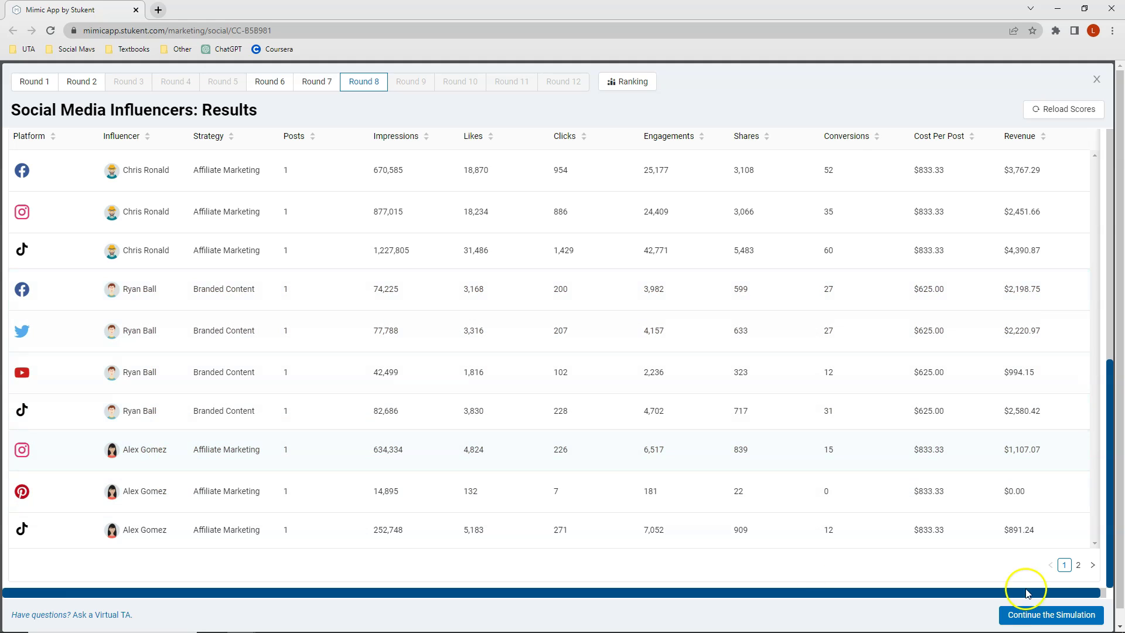
pyautogui.click(1078, 565)
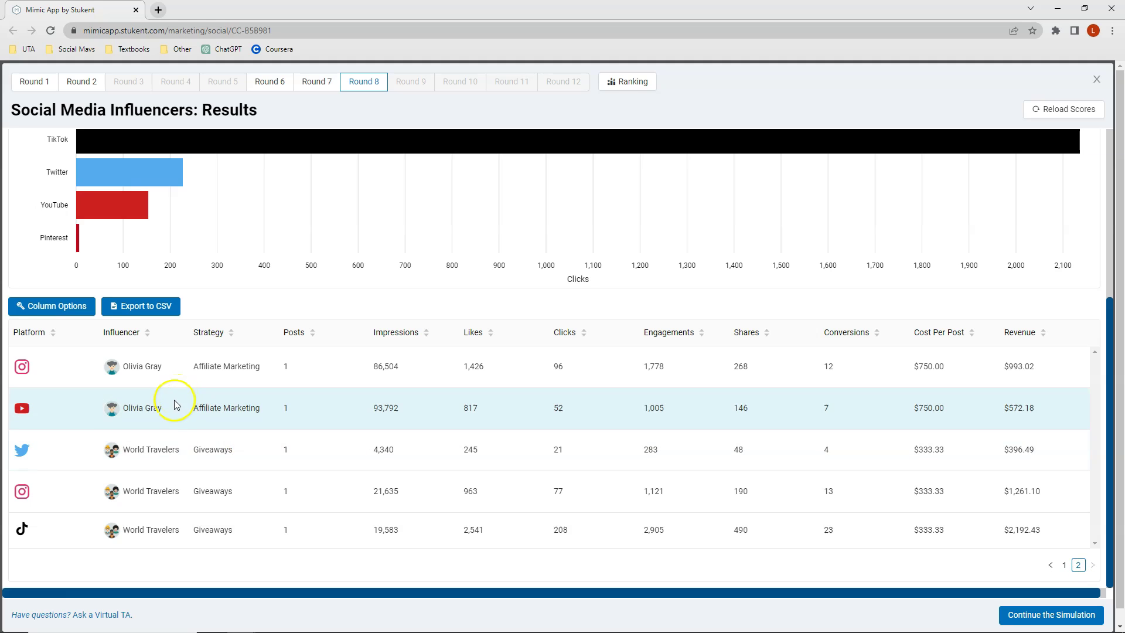
pyautogui.click(171, 453)
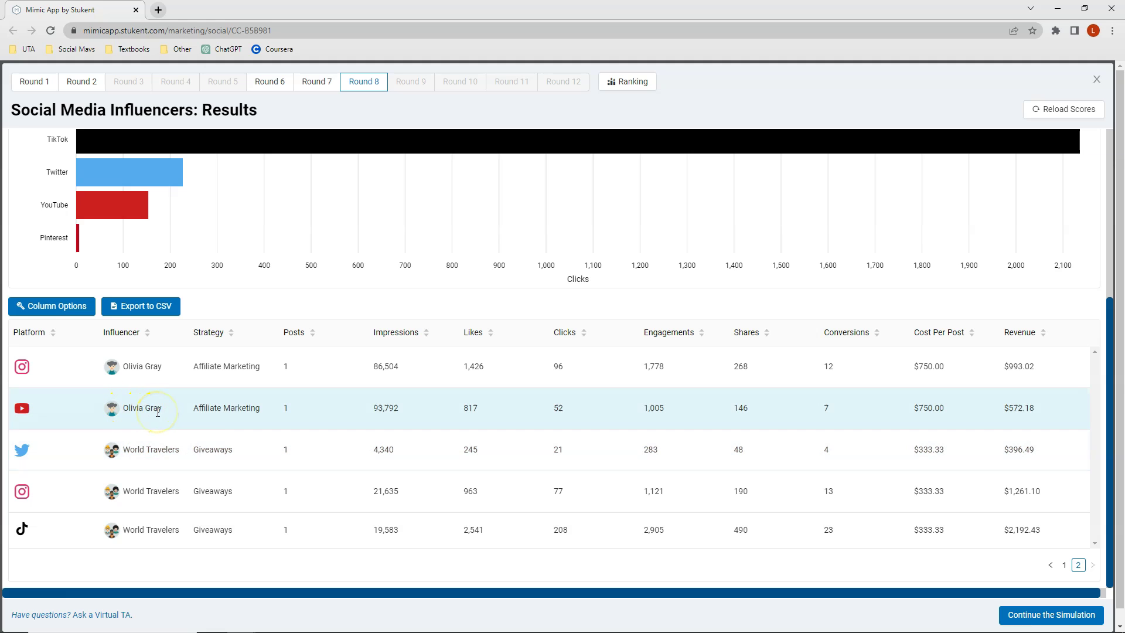
pyautogui.click(1064, 569)
pyautogui.scroll(-3, 284, 445)
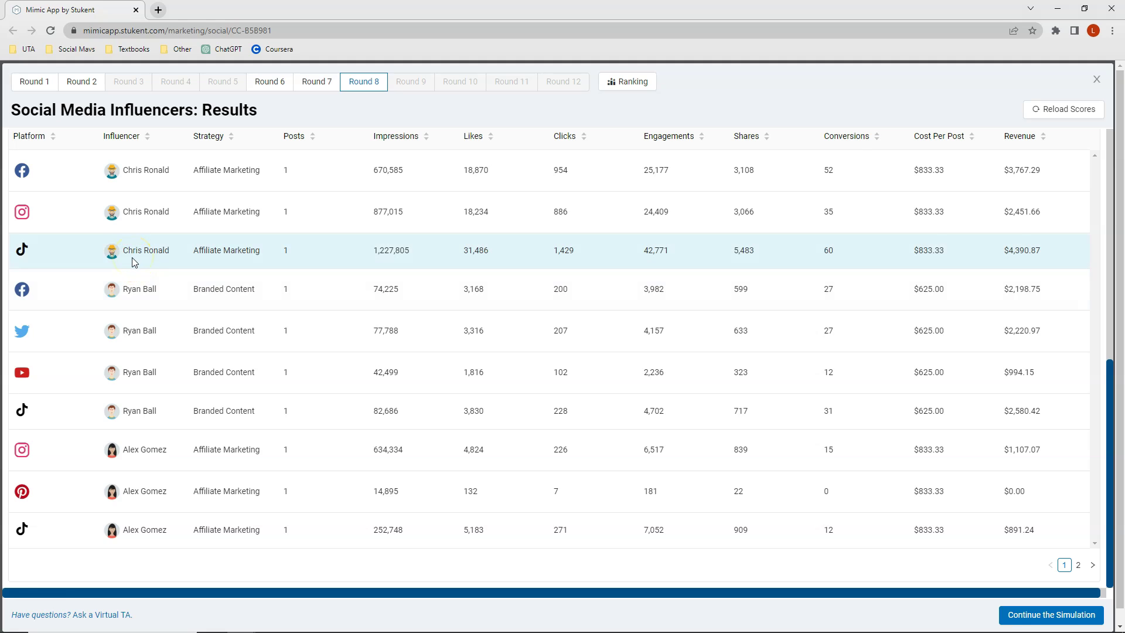
# Compare the influencer history rows by impressions and by engagements, sorting each from highest to lowest.
pyautogui.scroll(1, 134, 262)
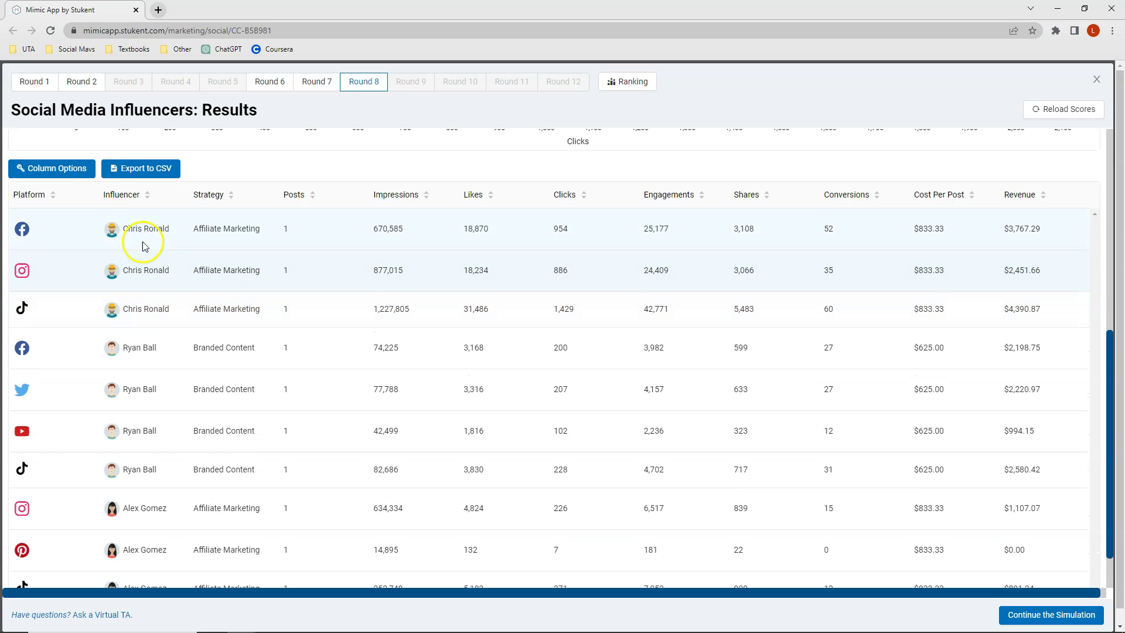
pyautogui.click(394, 195)
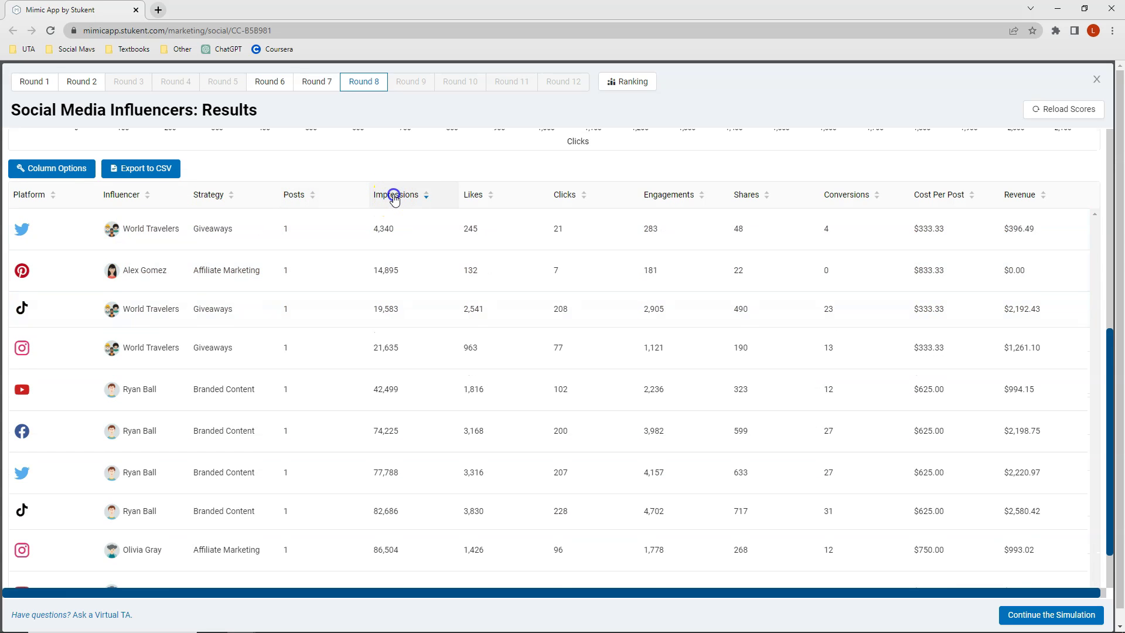
pyautogui.click(394, 196)
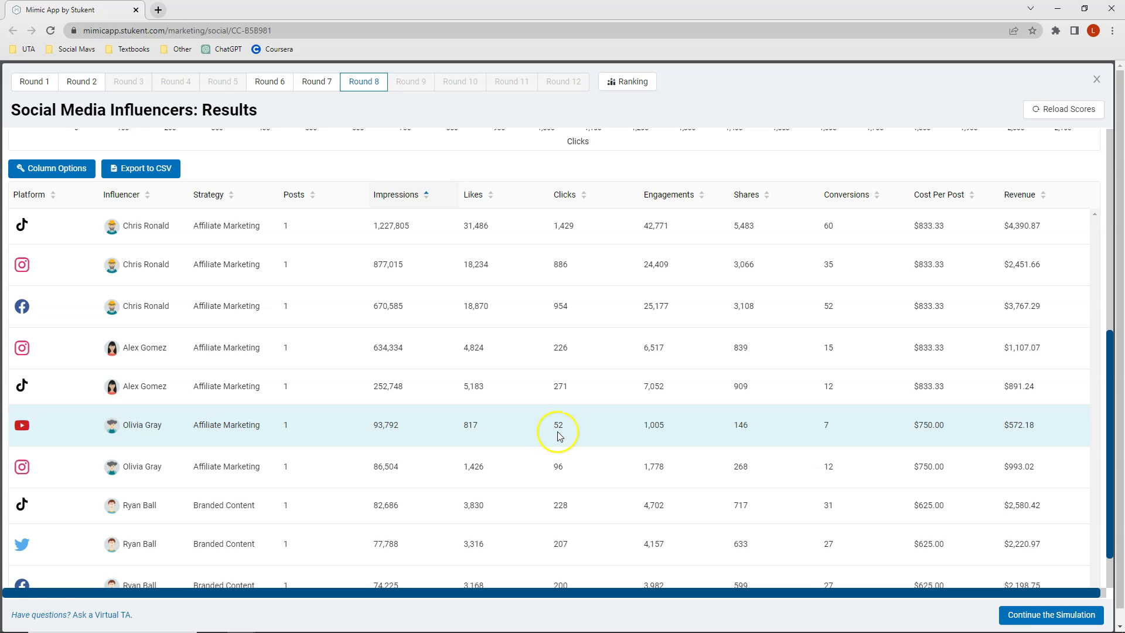
pyautogui.click(659, 199)
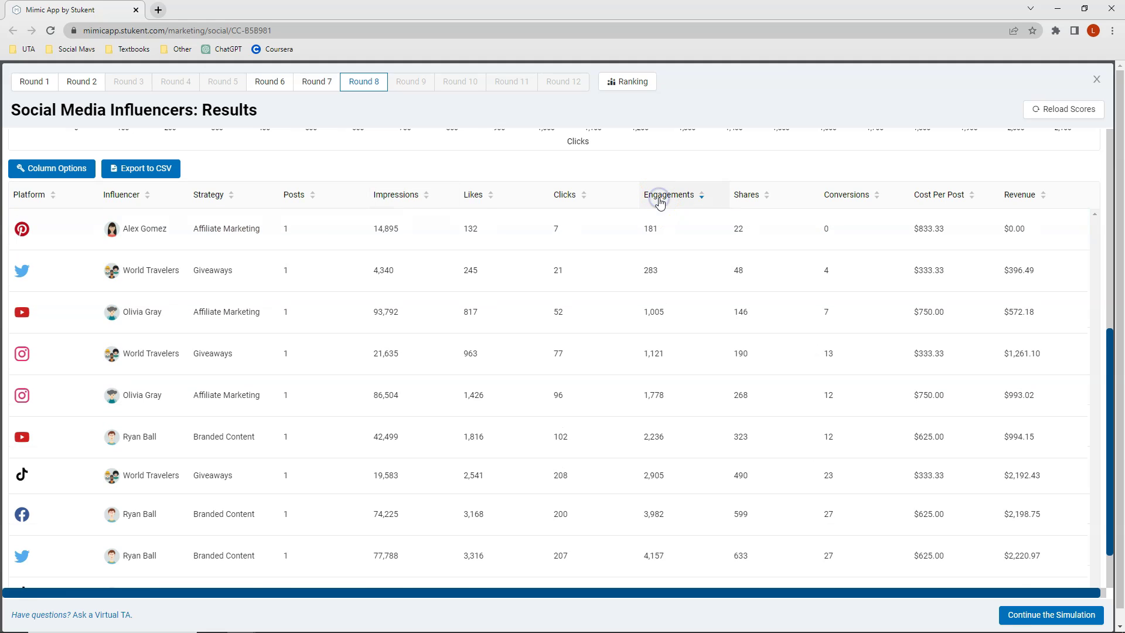
pyautogui.click(660, 202)
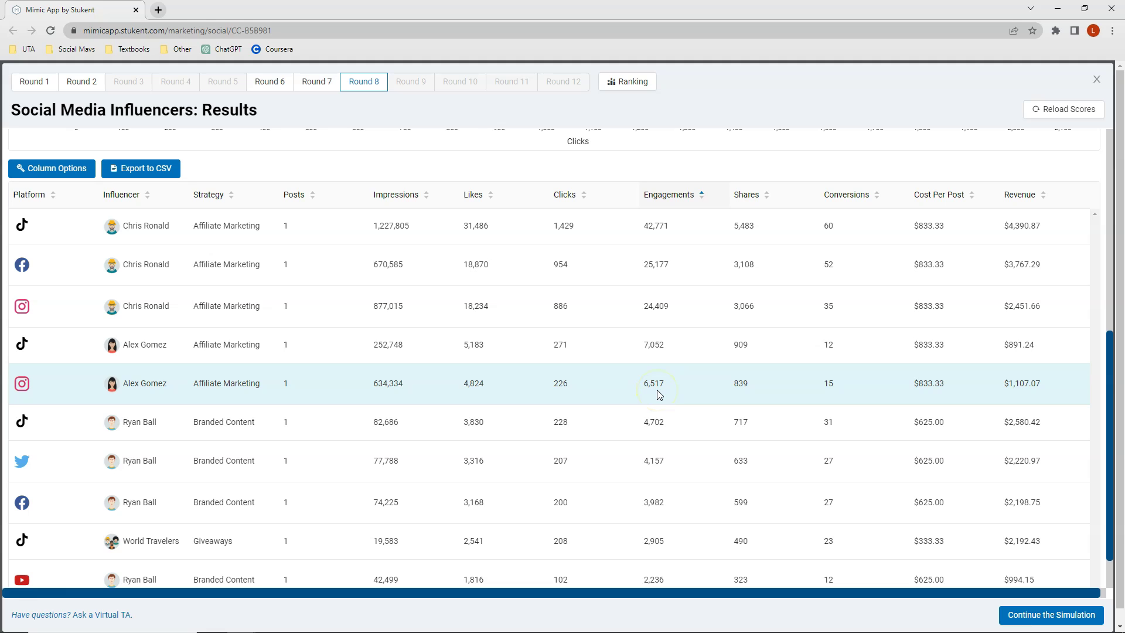
# Sort the influencer history by conversions from highest to lowest and review both pages of the table.
pyautogui.click(834, 196)
pyautogui.click(835, 196)
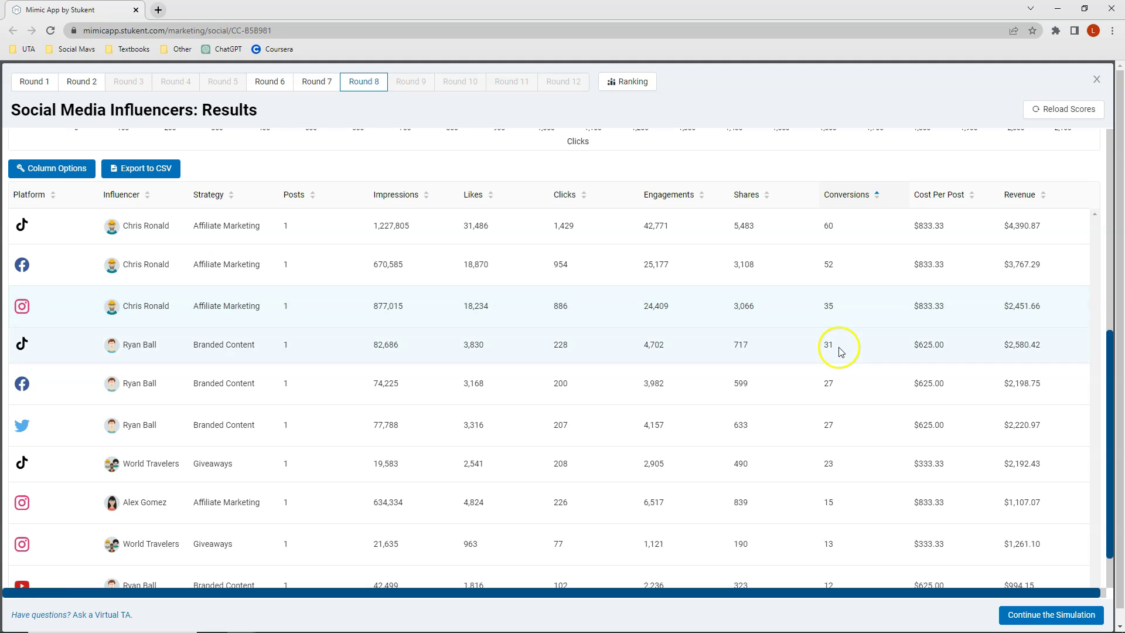
pyautogui.scroll(-1, 844, 422)
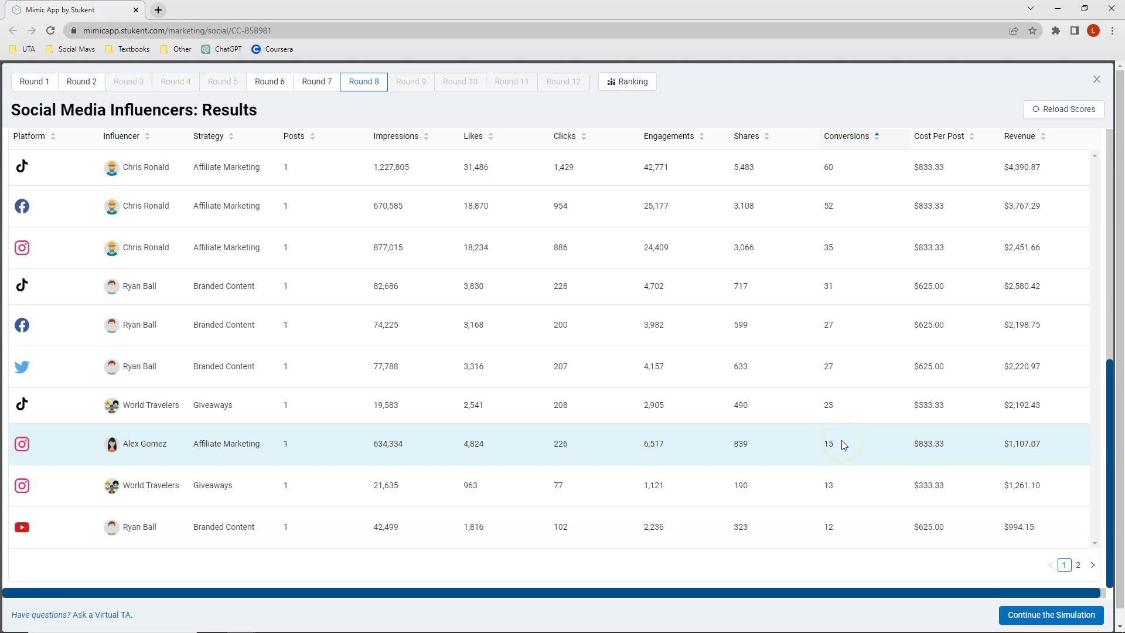
pyautogui.click(1078, 565)
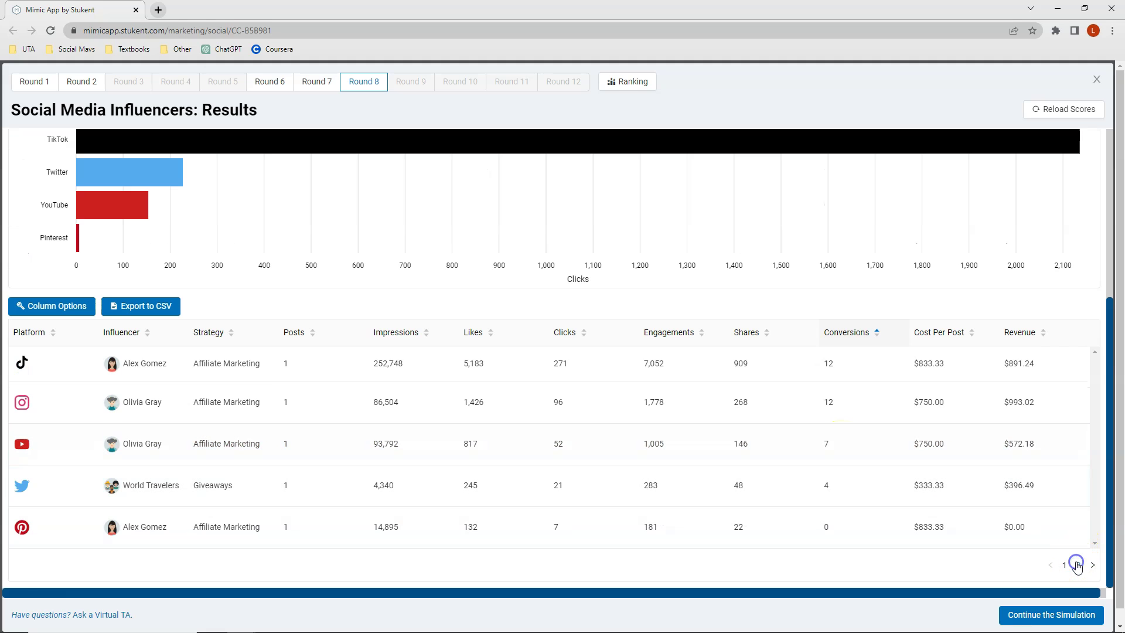
pyautogui.scroll(-1, 785, 446)
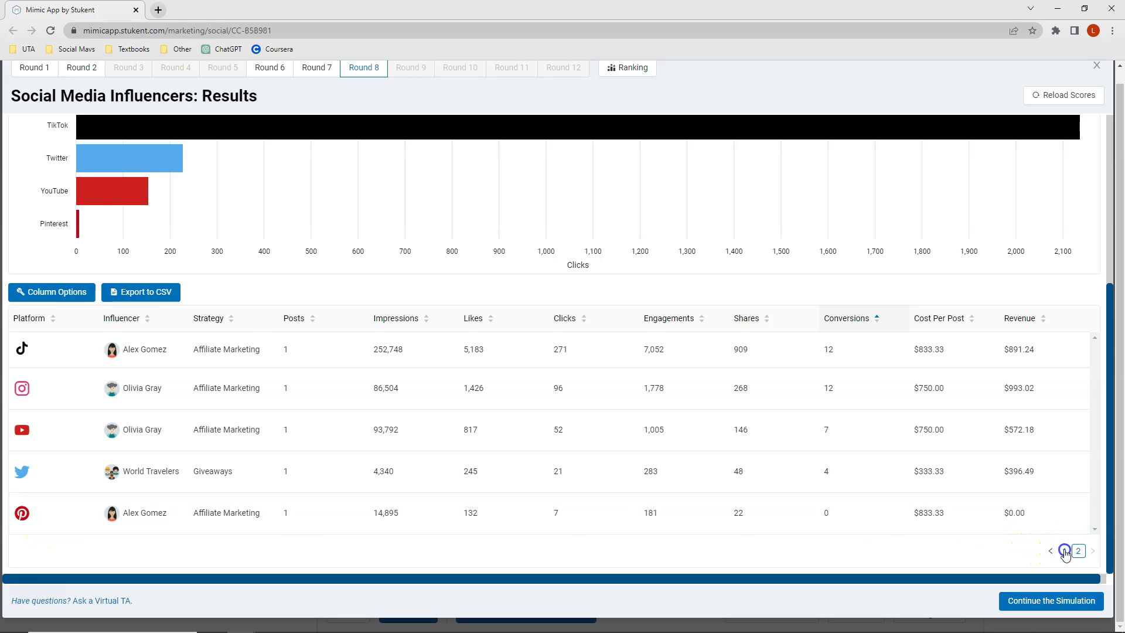
pyautogui.click(1058, 552)
pyautogui.scroll(2, 578, 407)
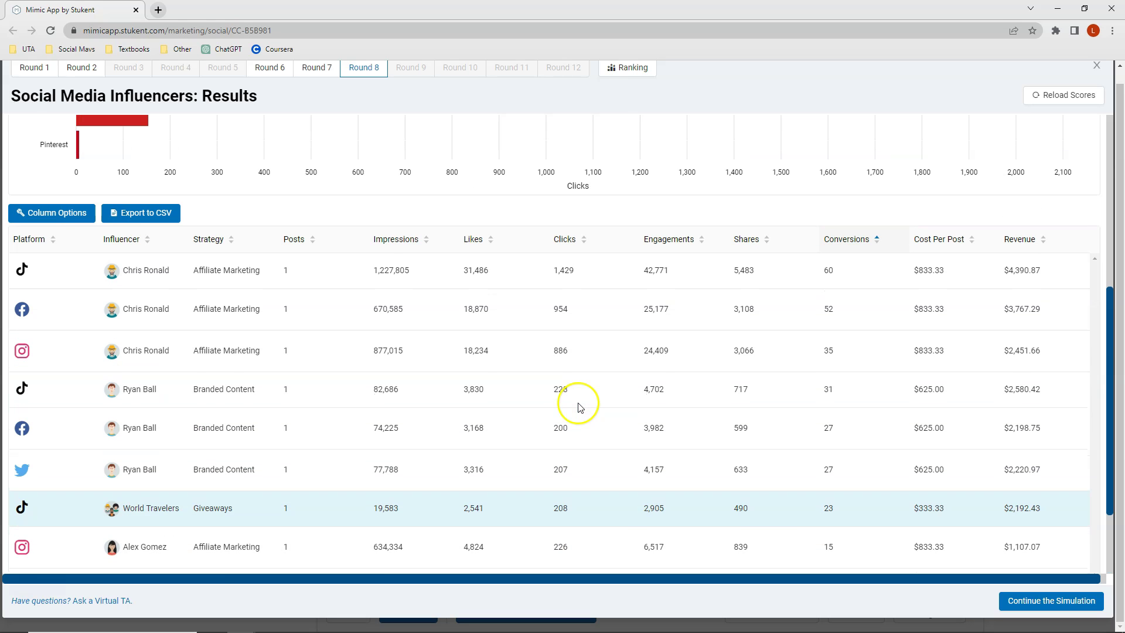
# Compare the influencer history rows by likes and by clicks, sorting each from highest to lowest.
pyautogui.click(471, 241)
pyautogui.click(472, 240)
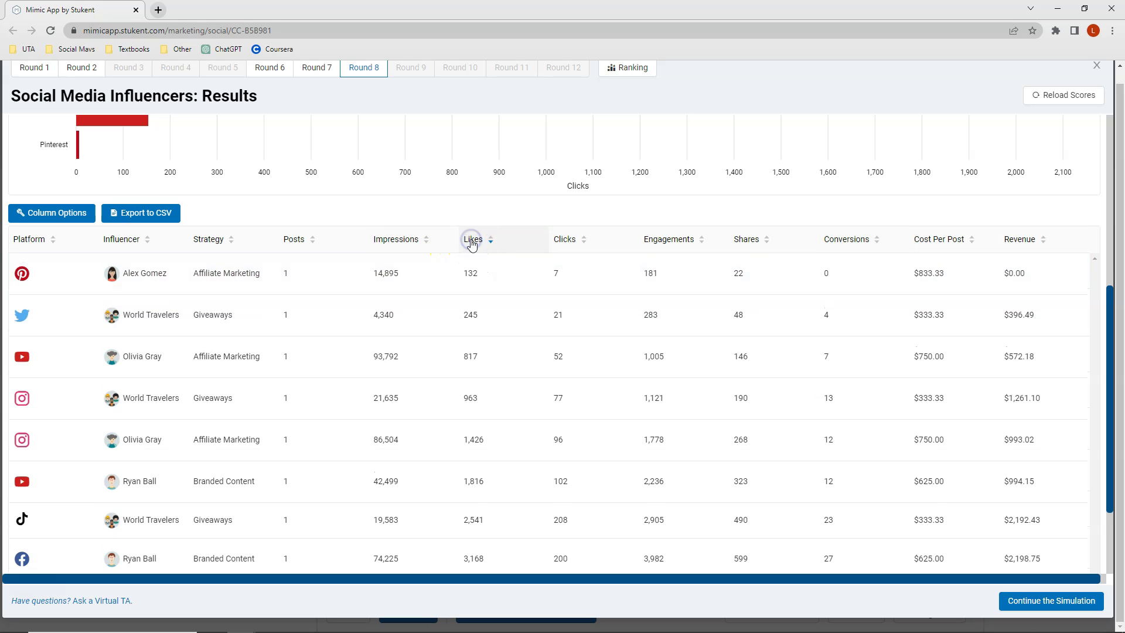
pyautogui.scroll(-1, 472, 244)
pyautogui.scroll(-1, 472, 244)
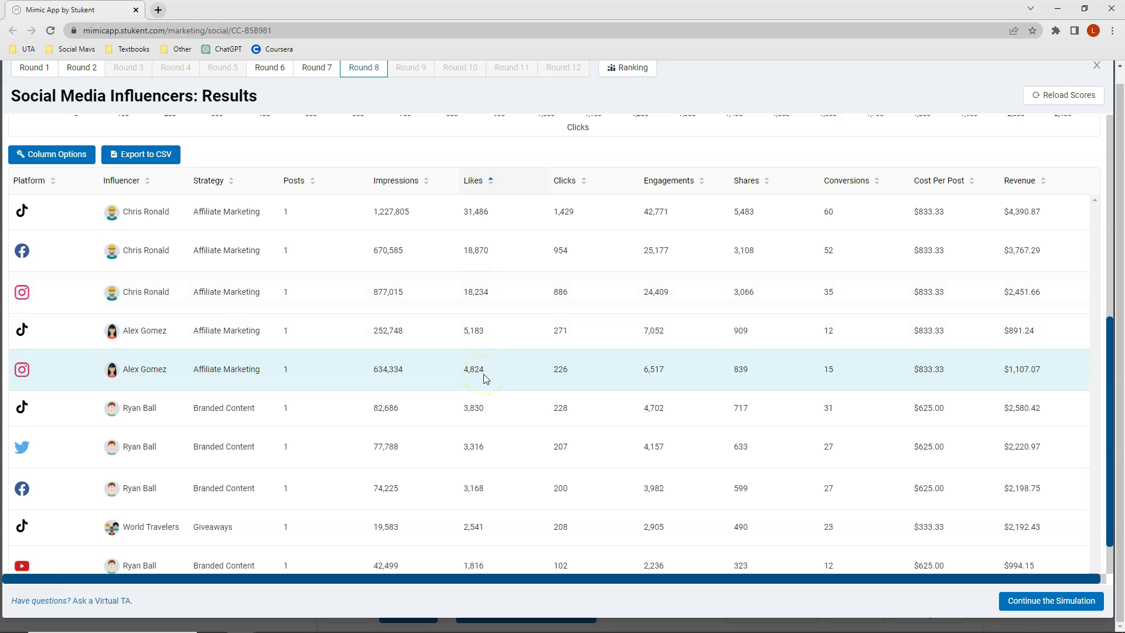
pyautogui.click(566, 181)
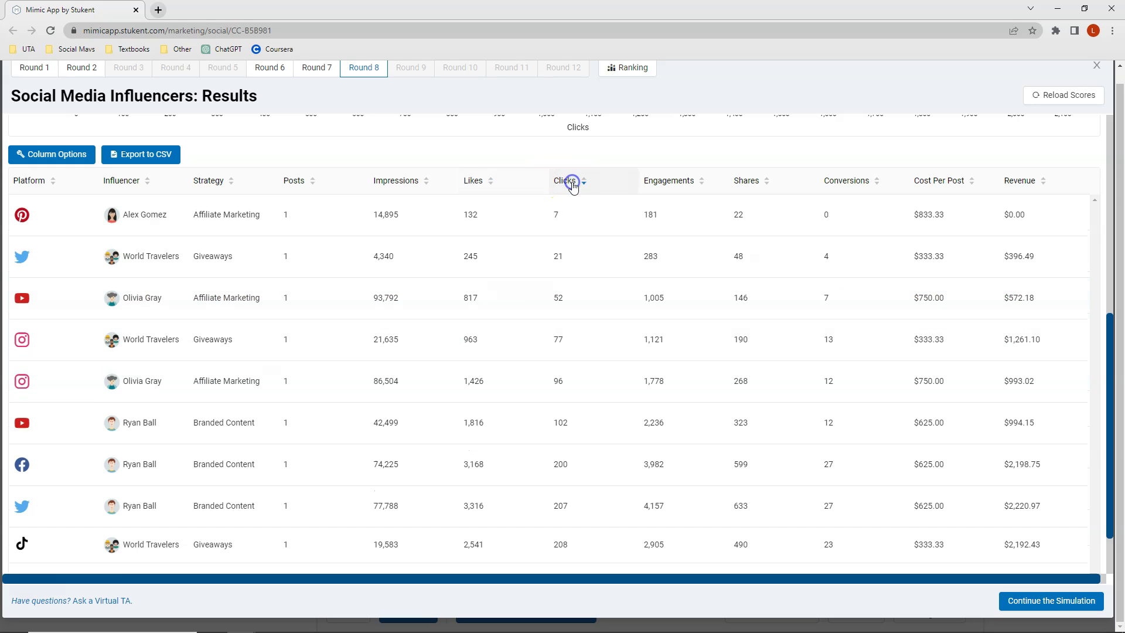
pyautogui.click(572, 183)
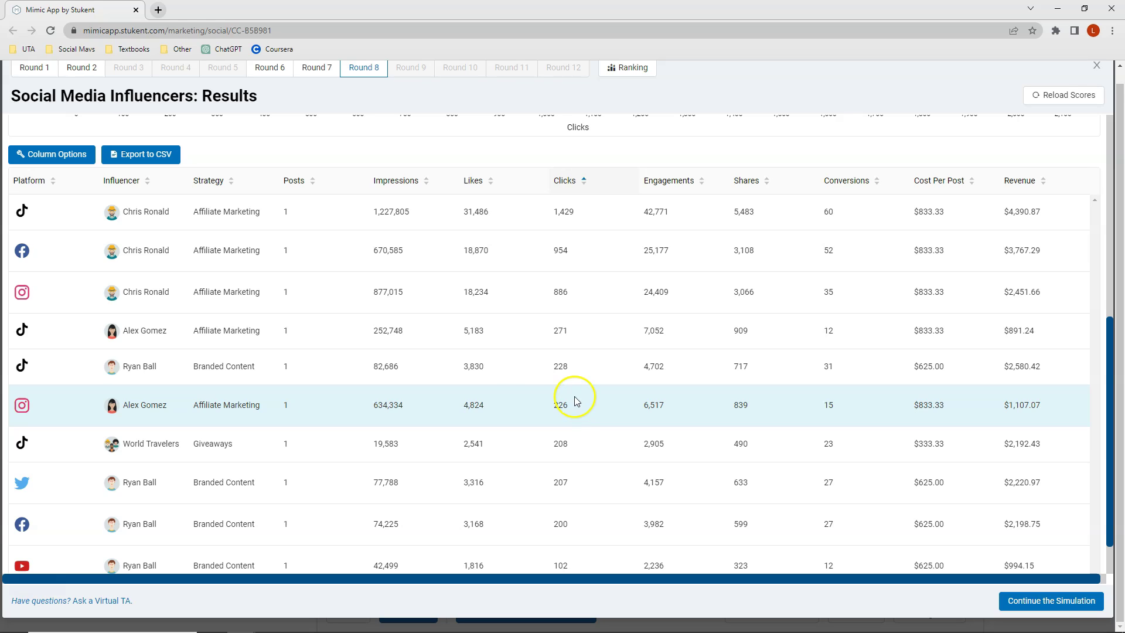
# Re-rank the influencer history by engagements and by conversions, highest first, to compare the top performers on this week's target metrics.
pyautogui.click(657, 237)
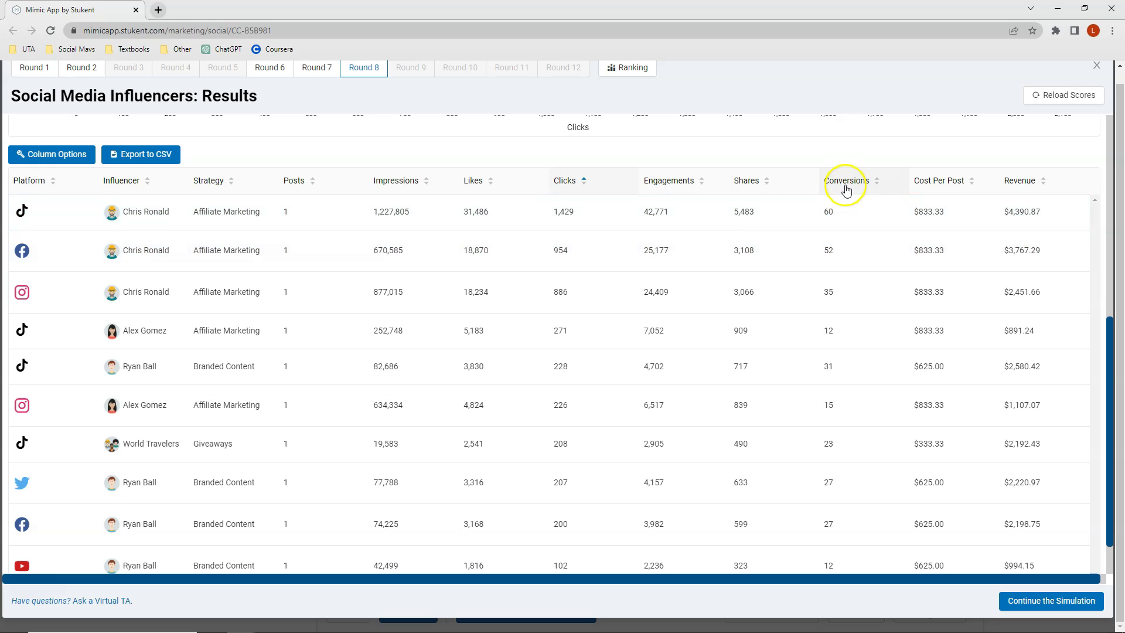
pyautogui.click(652, 184)
pyautogui.click(652, 183)
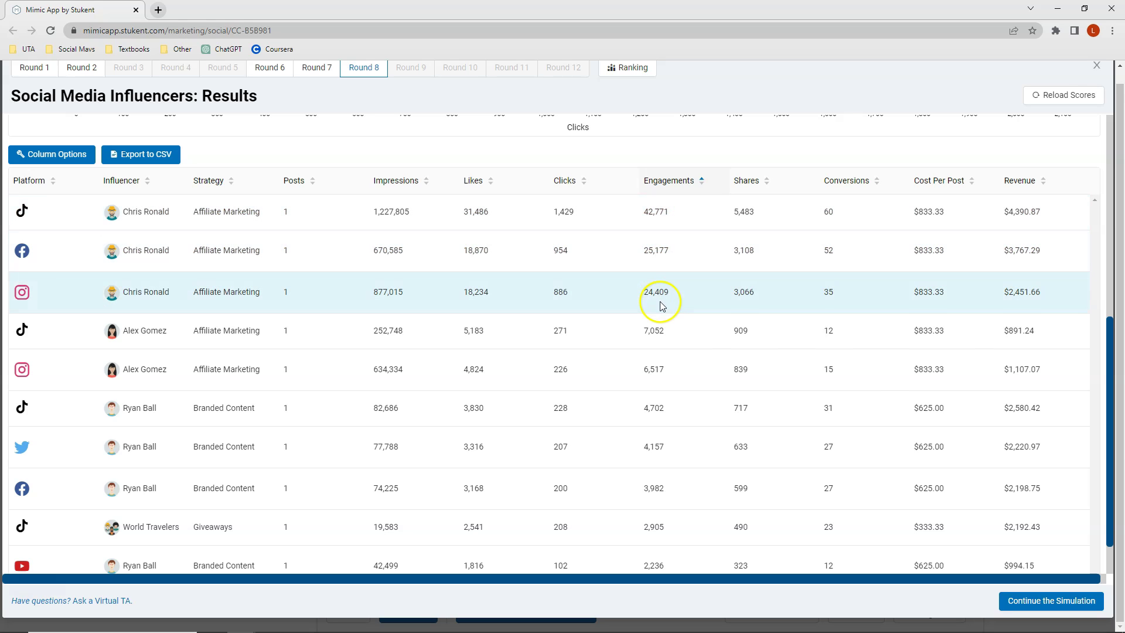
pyautogui.click(838, 181)
pyautogui.click(841, 182)
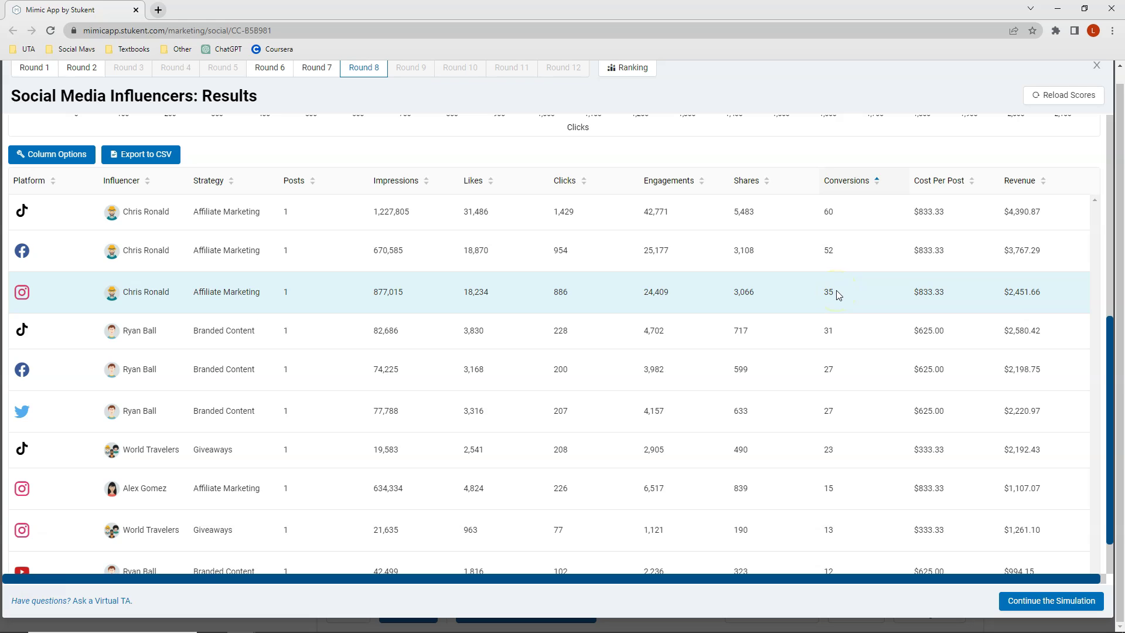
# Close the Round 8 results and open the Influencers page to review the previously scheduled influencers.
pyautogui.click(1096, 66)
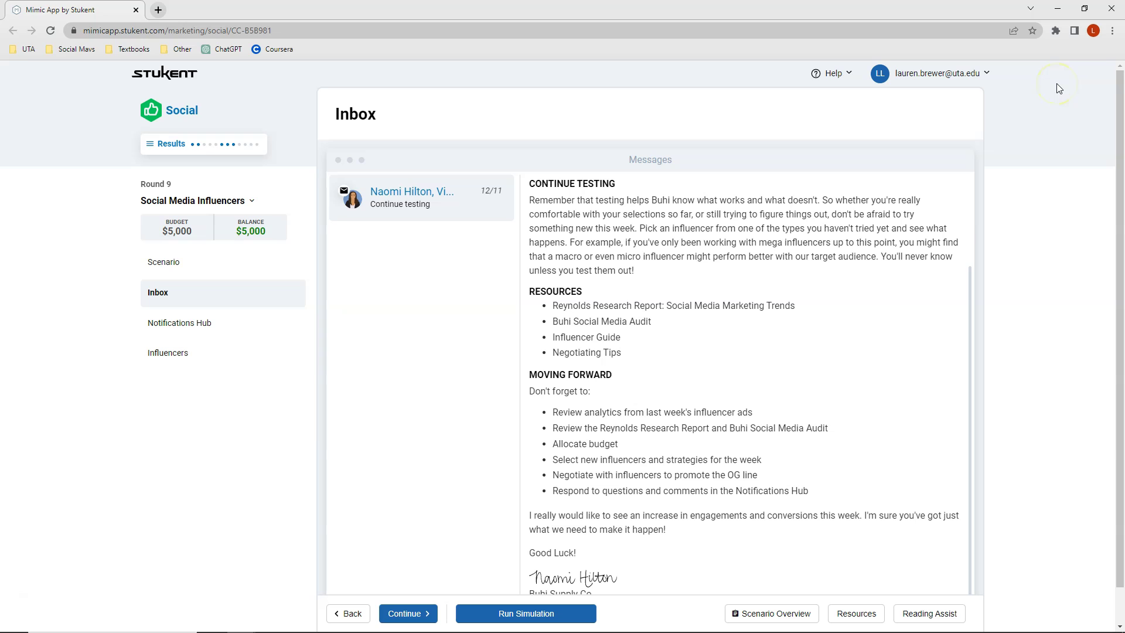
pyautogui.click(172, 354)
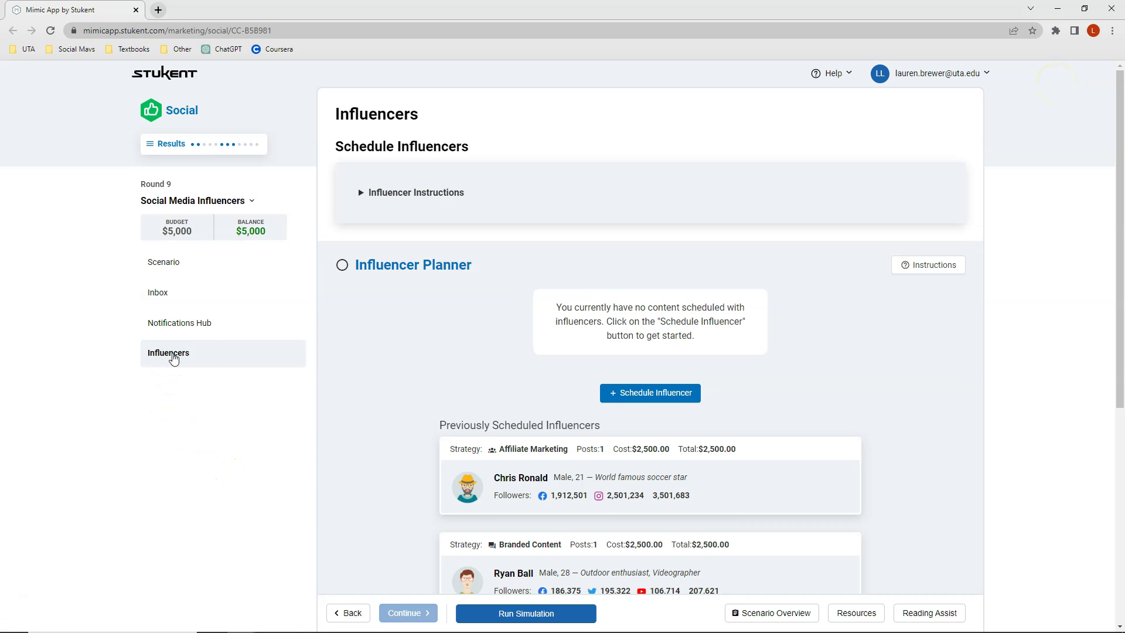
pyautogui.scroll(-3, 463, 358)
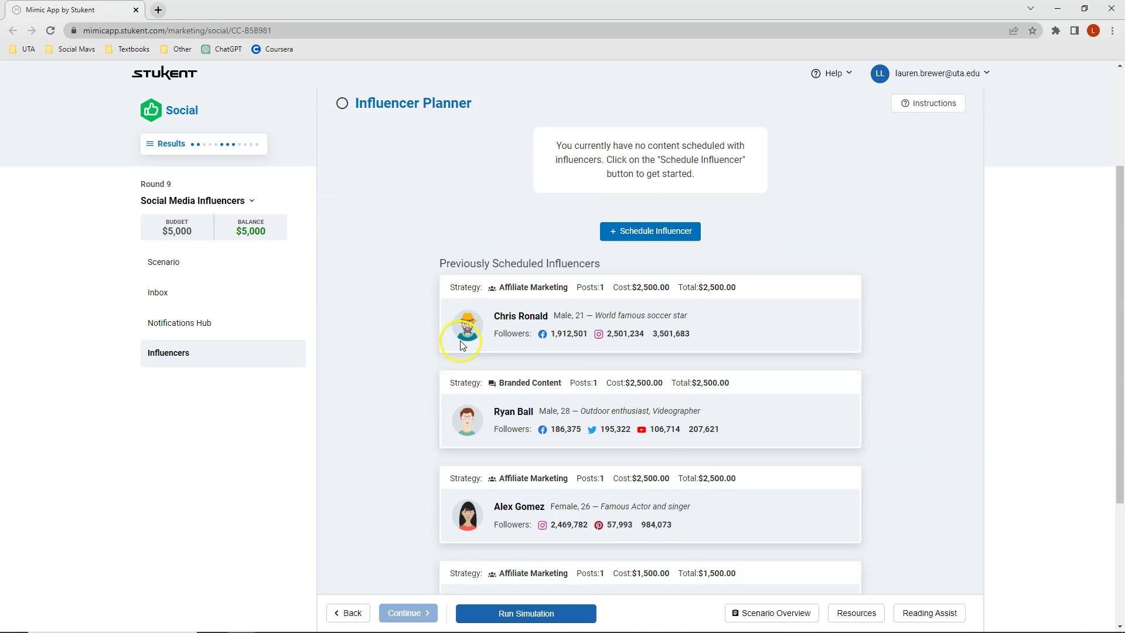
pyautogui.scroll(-1, 460, 345)
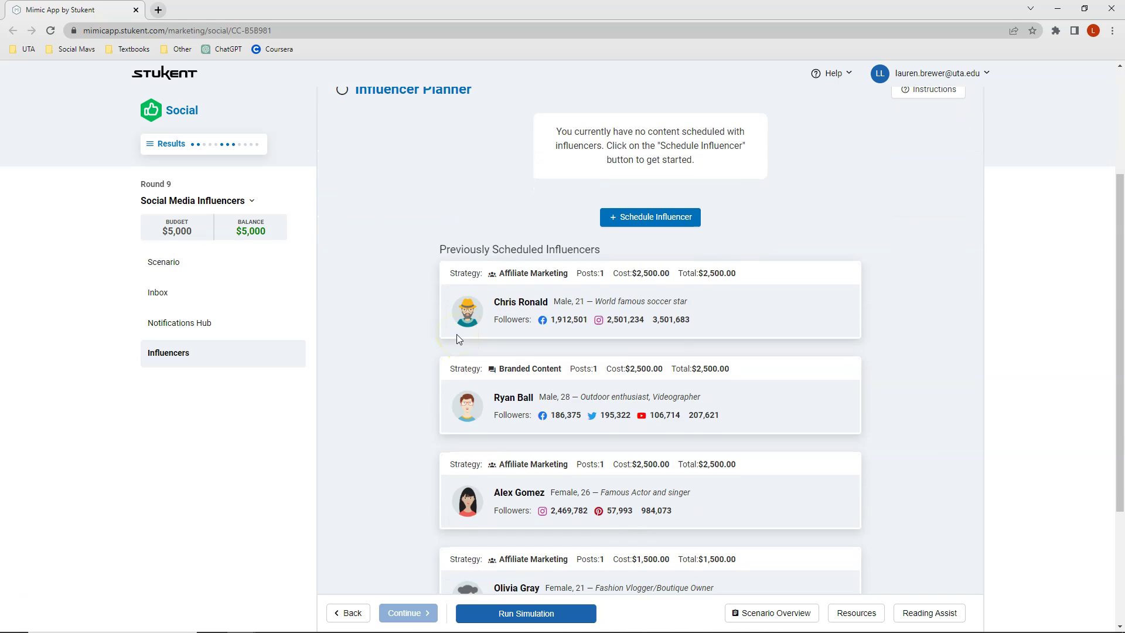
# Start scheduling an influencer for Round 9 and choose the Mega category to browse its influencers.
pyautogui.click(664, 218)
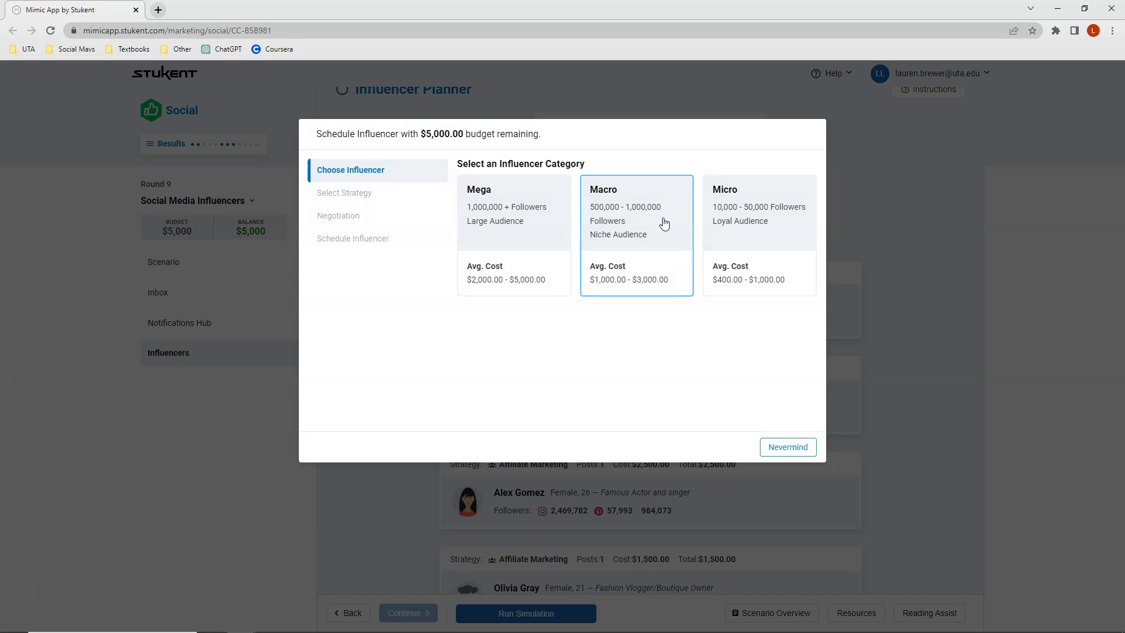
pyautogui.click(636, 359)
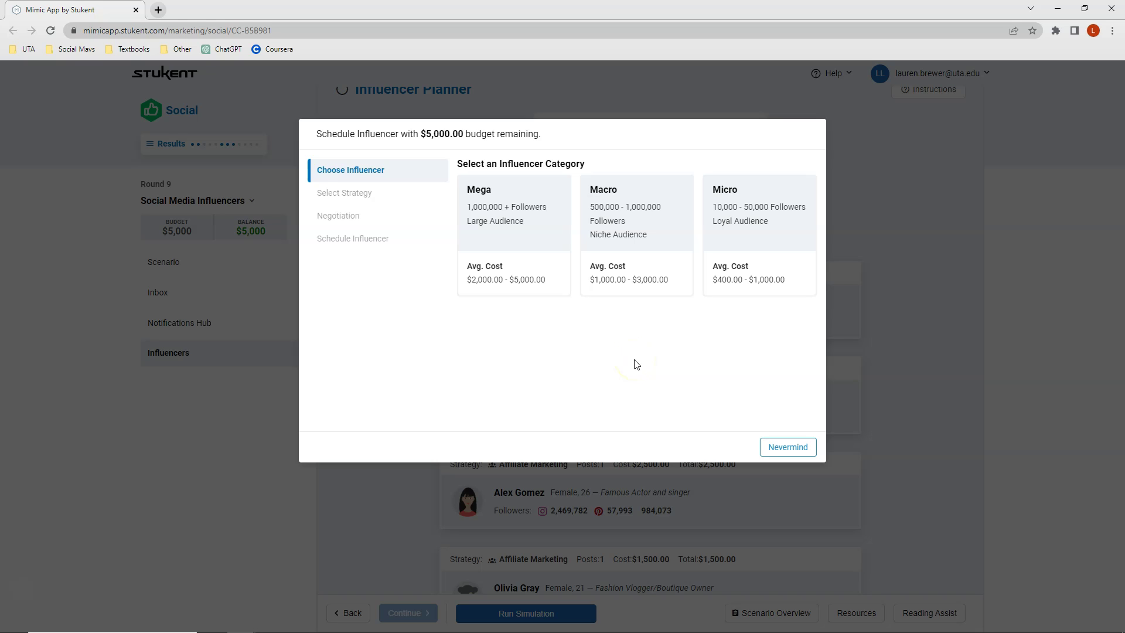
pyautogui.click(507, 268)
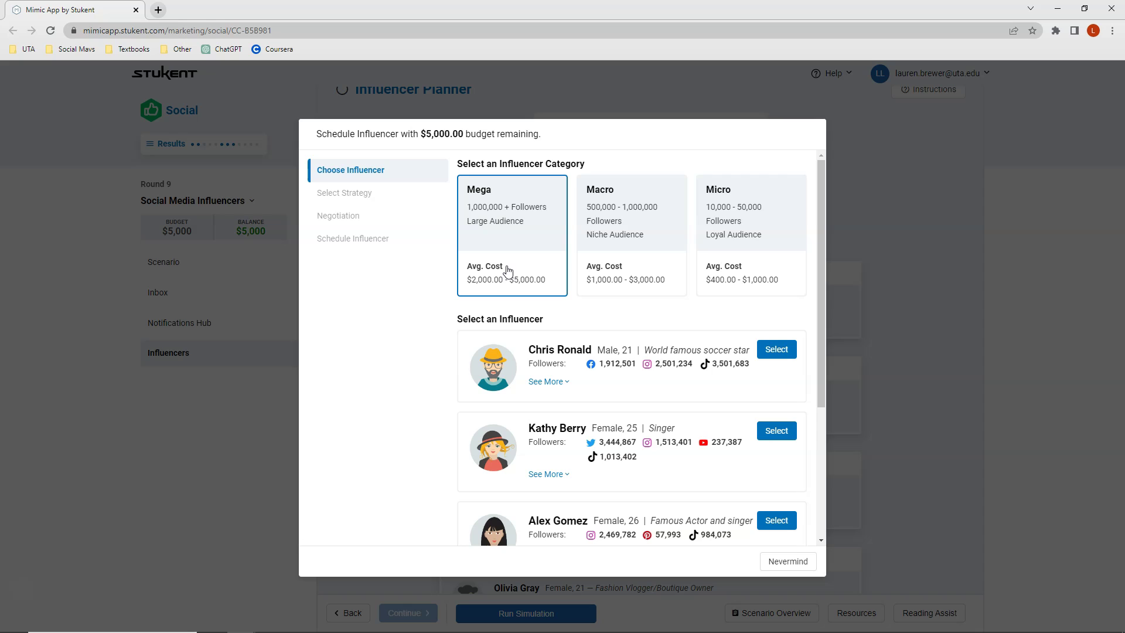
pyautogui.scroll(-1, 508, 268)
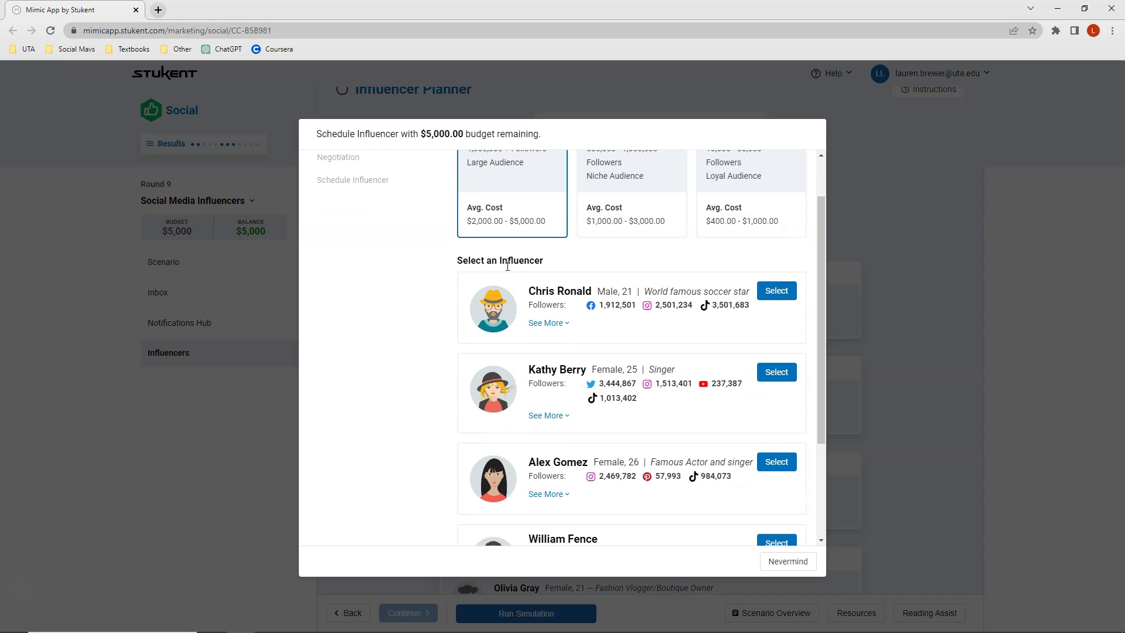
# Select the world famous soccer star from the Mega influencers and choose Affiliate Marketing as the strategy.
pyautogui.scroll(-1, 507, 266)
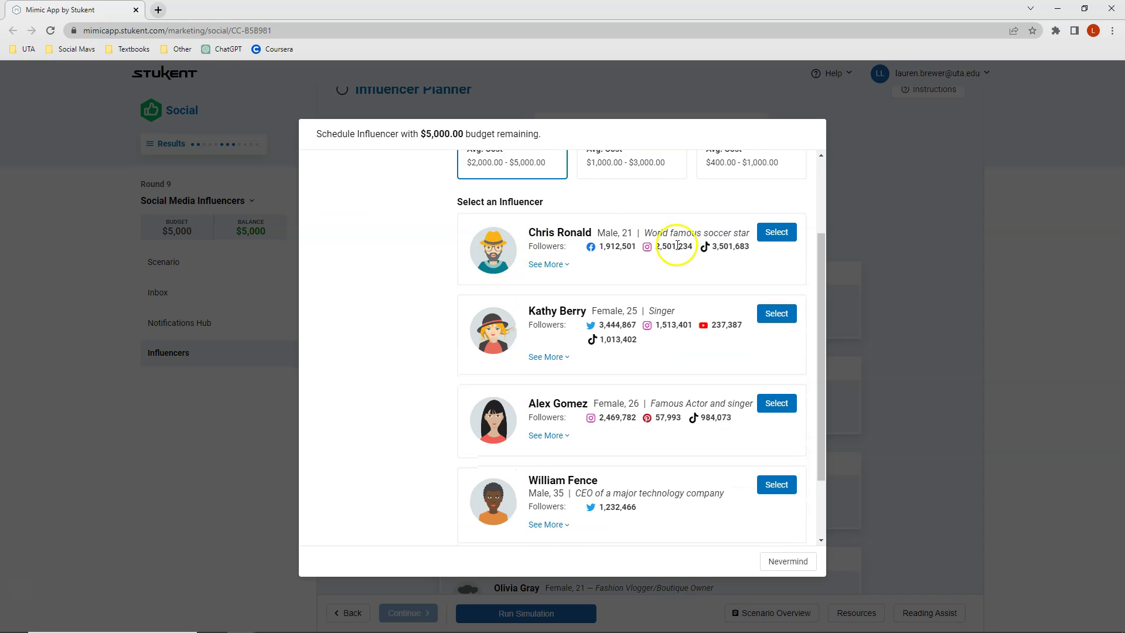
pyautogui.click(780, 235)
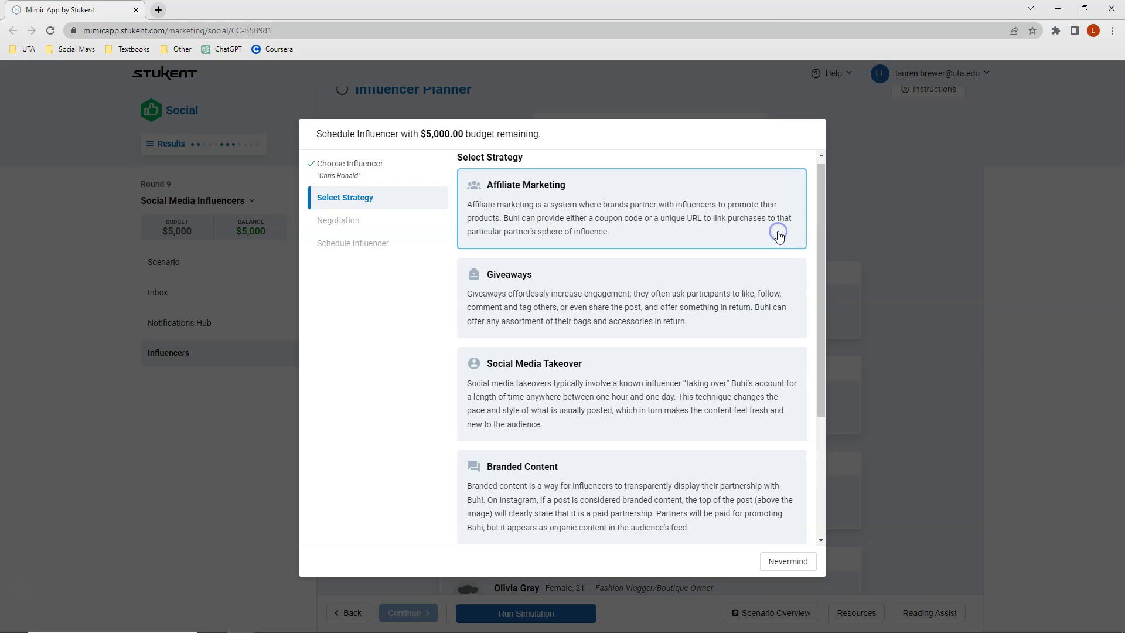
pyautogui.click(765, 244)
pyautogui.click(559, 207)
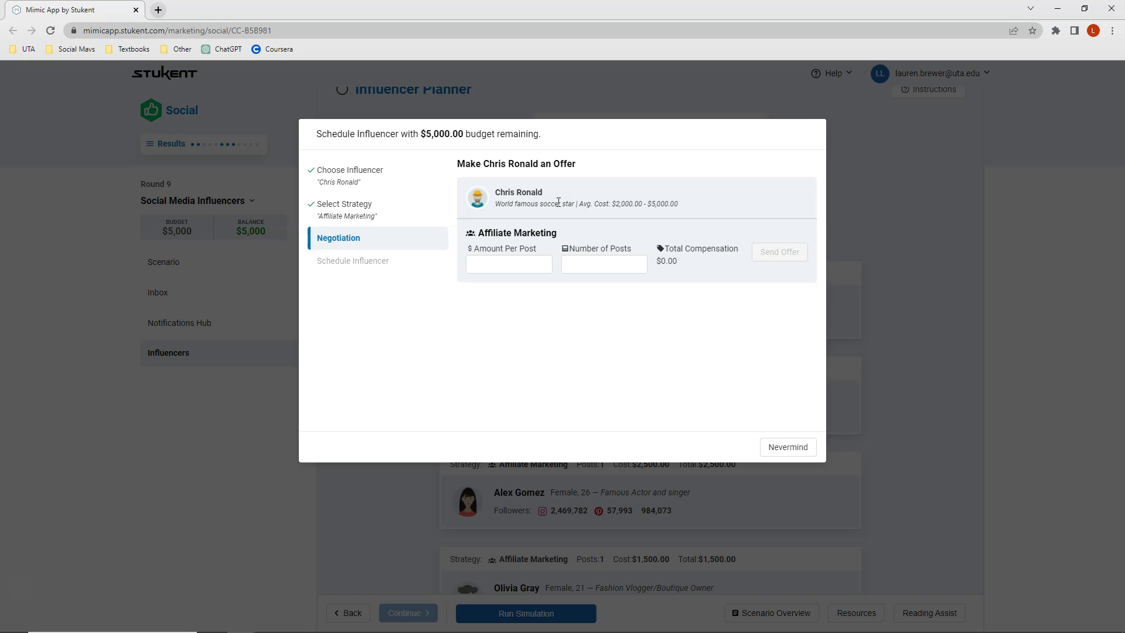
# Offer the soccer star $2,500 per post for 1 affiliate marketing post, move forward with the deal and confirm it.
pyautogui.click(527, 264)
pyautogui.write('2500')
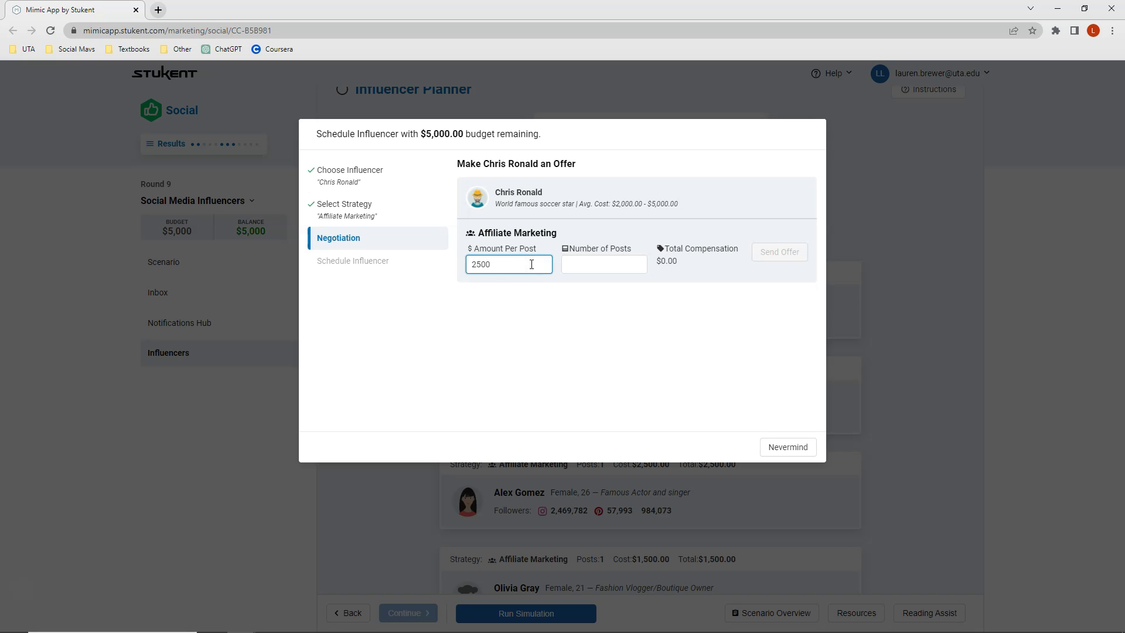
pyautogui.click(568, 265)
pyautogui.write('1')
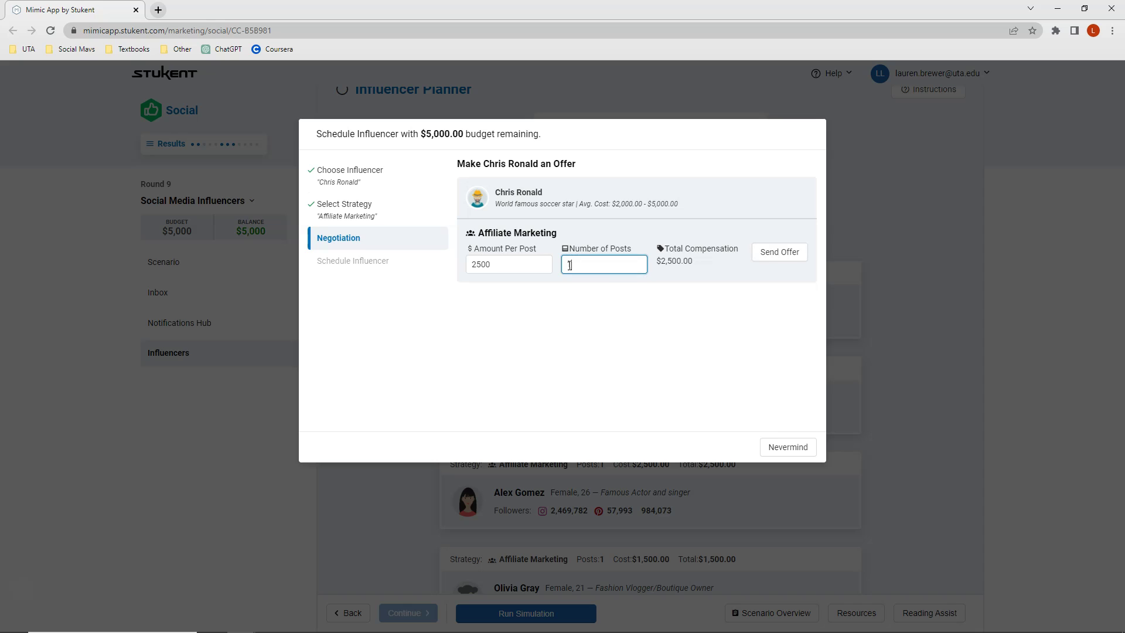
pyautogui.click(773, 258)
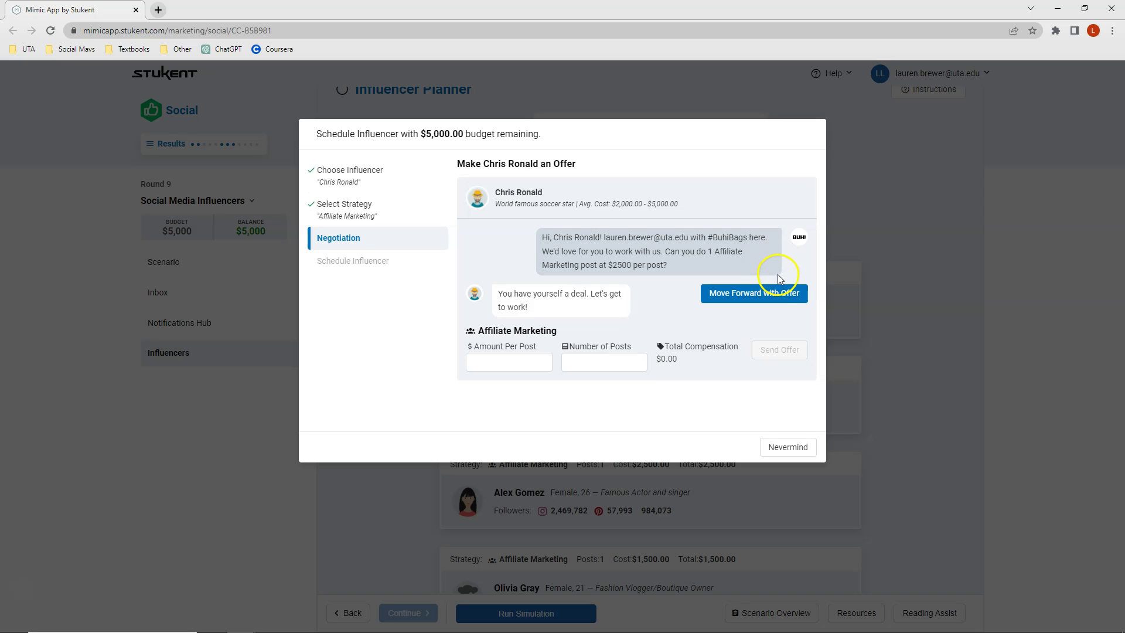
pyautogui.click(777, 292)
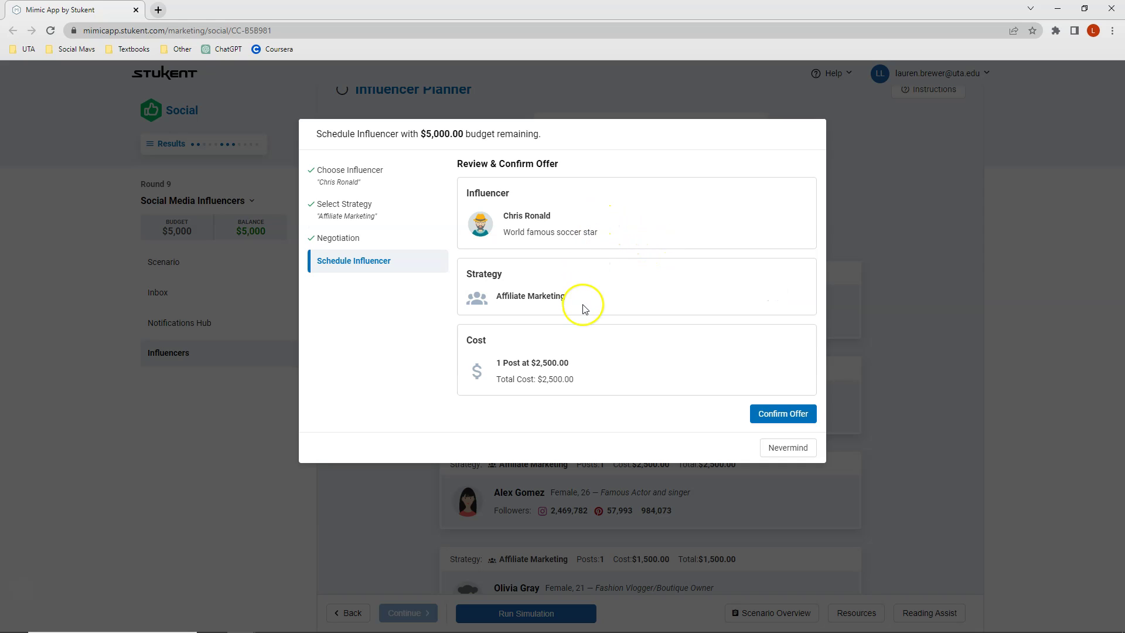
pyautogui.click(784, 414)
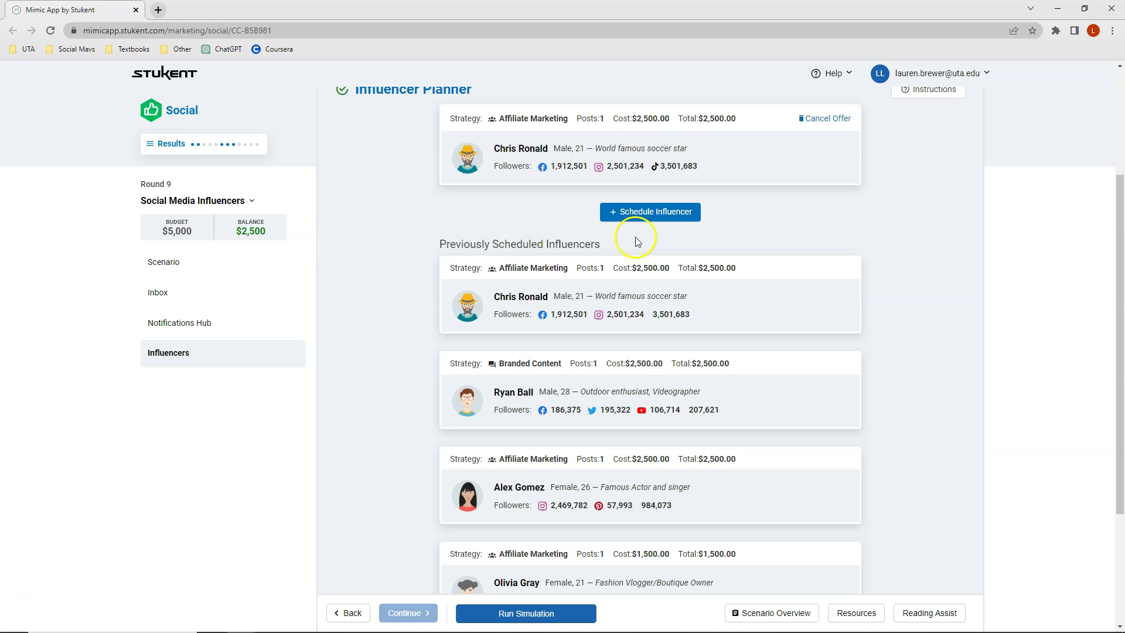
# Start scheduling a second Round 9 influencer and select the 25-year-old singer from the Mega category.
pyautogui.click(637, 213)
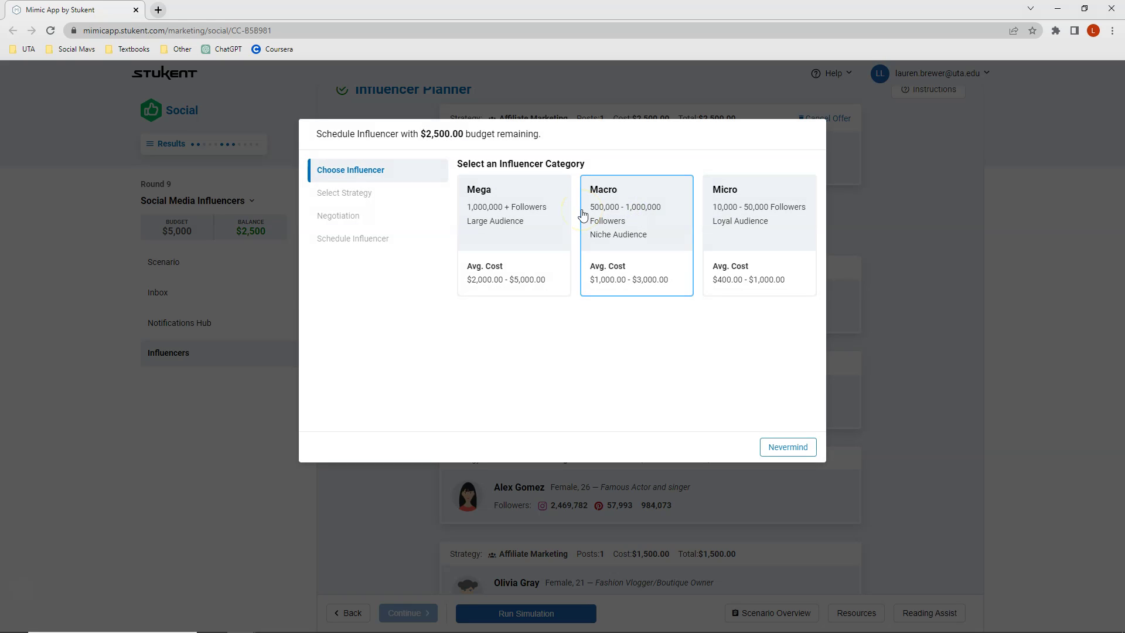
pyautogui.click(498, 214)
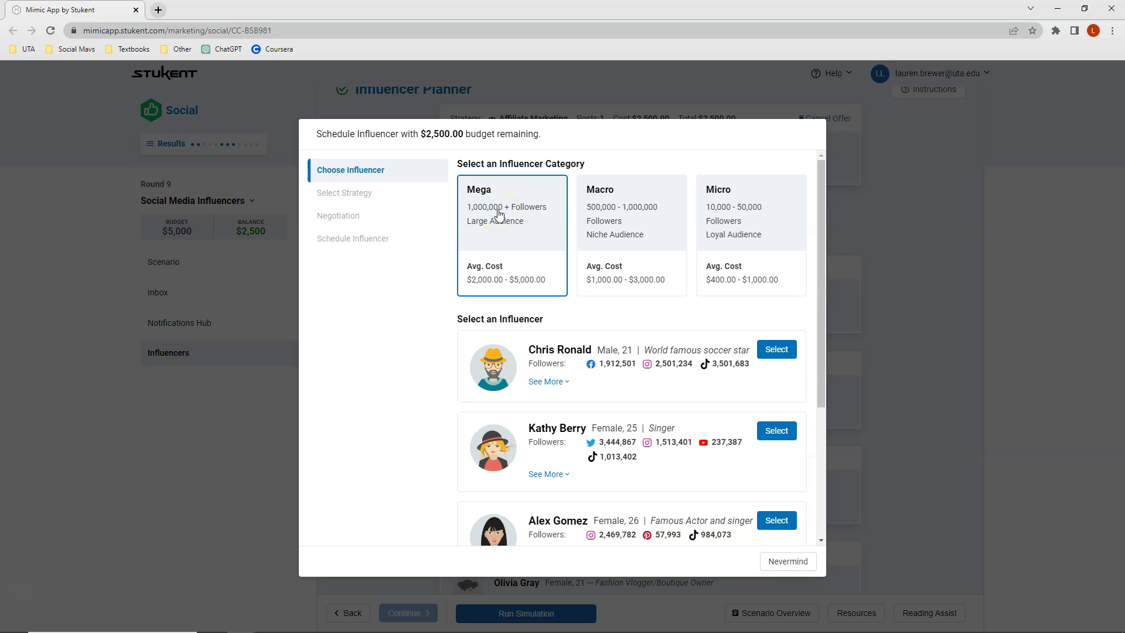
pyautogui.scroll(-1, 498, 214)
pyautogui.scroll(-2, 498, 214)
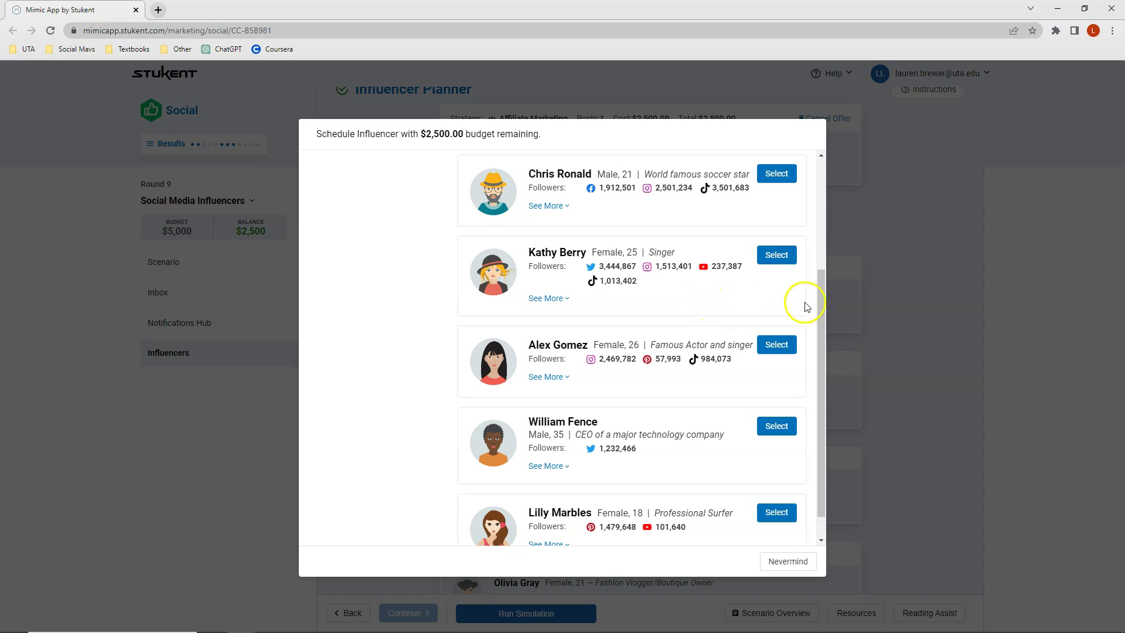
pyautogui.moveTo(823, 298); pyautogui.dragTo(822, 305)
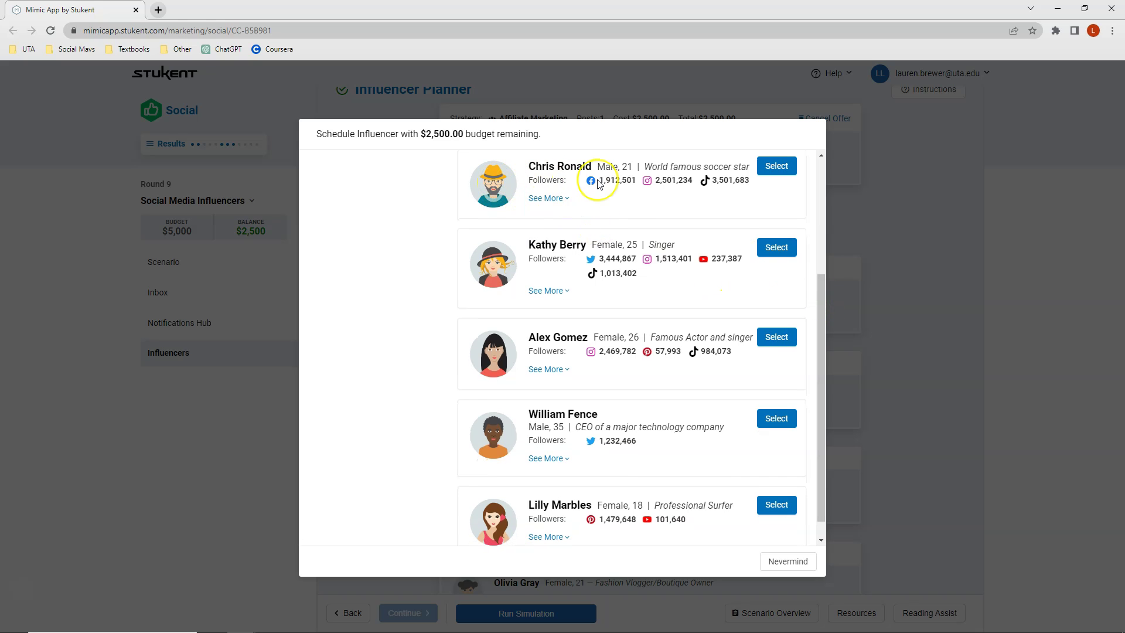
pyautogui.moveTo(832, 297); pyautogui.dragTo(831, 354)
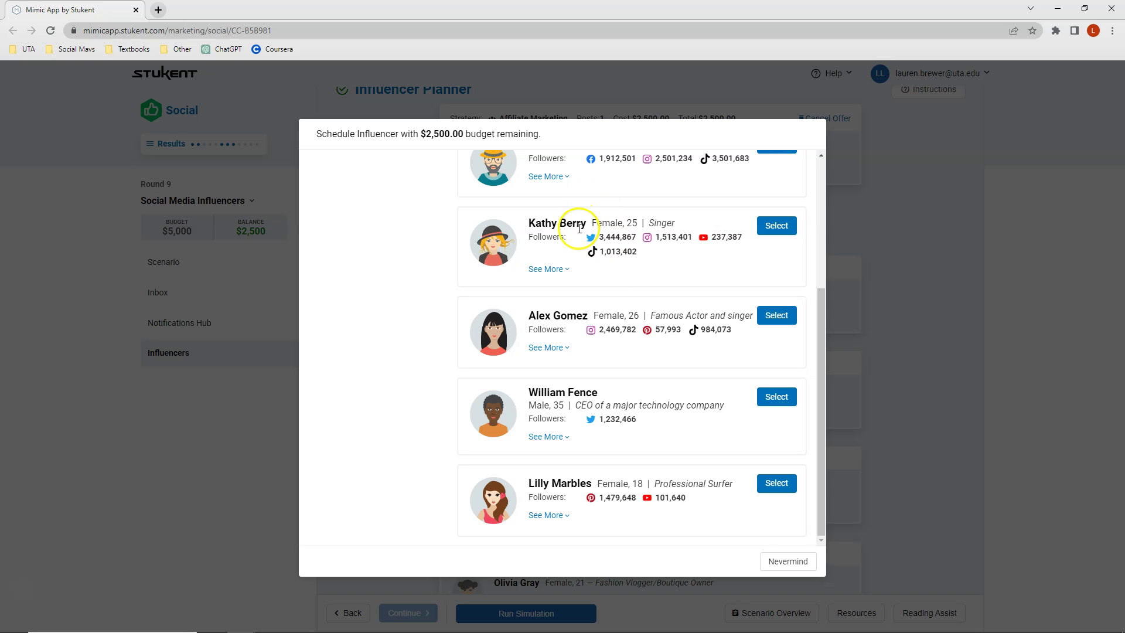
pyautogui.click(579, 200)
pyautogui.click(578, 138)
pyautogui.click(581, 215)
pyautogui.click(583, 226)
pyautogui.click(776, 226)
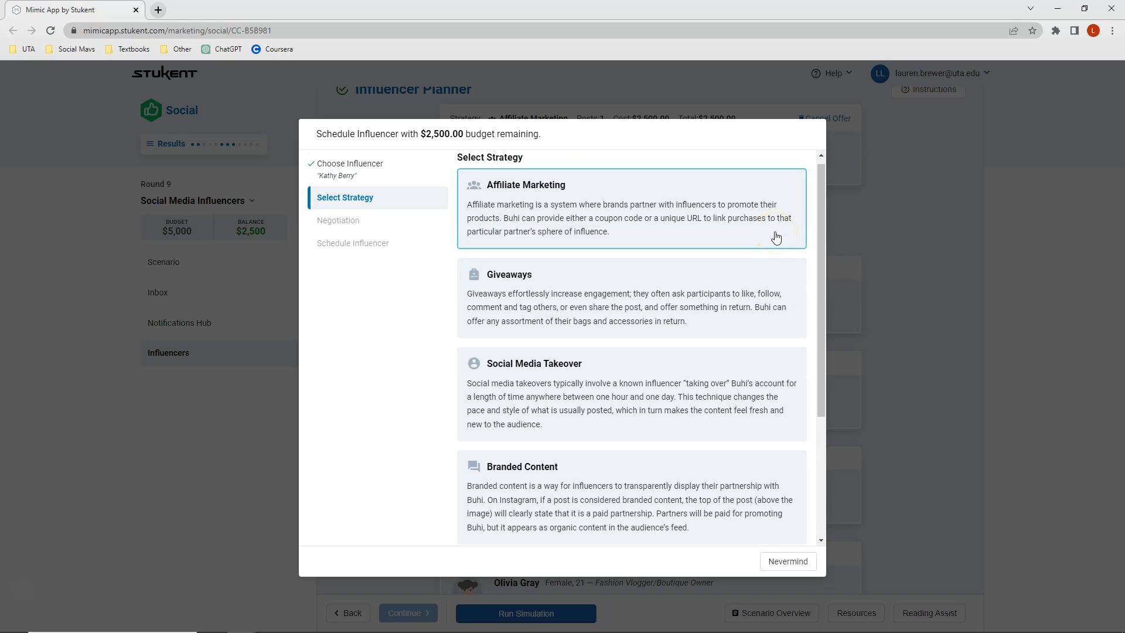
# Look through the available strategies and choose Affiliate Marketing for the singer.
pyautogui.scroll(-3, 777, 236)
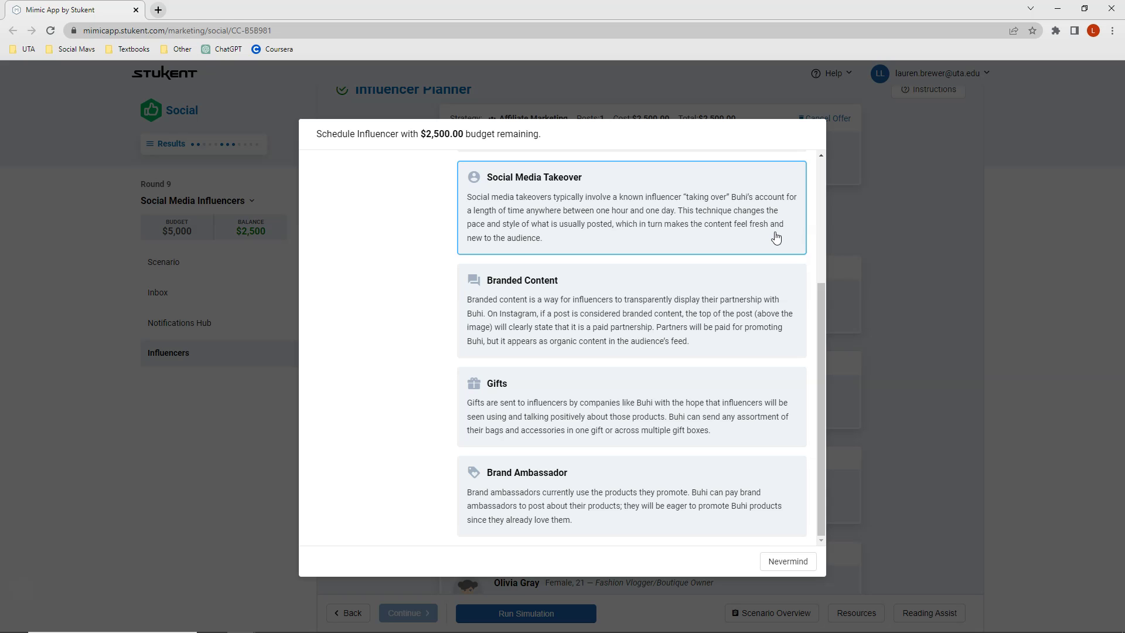
pyautogui.scroll(3, 776, 237)
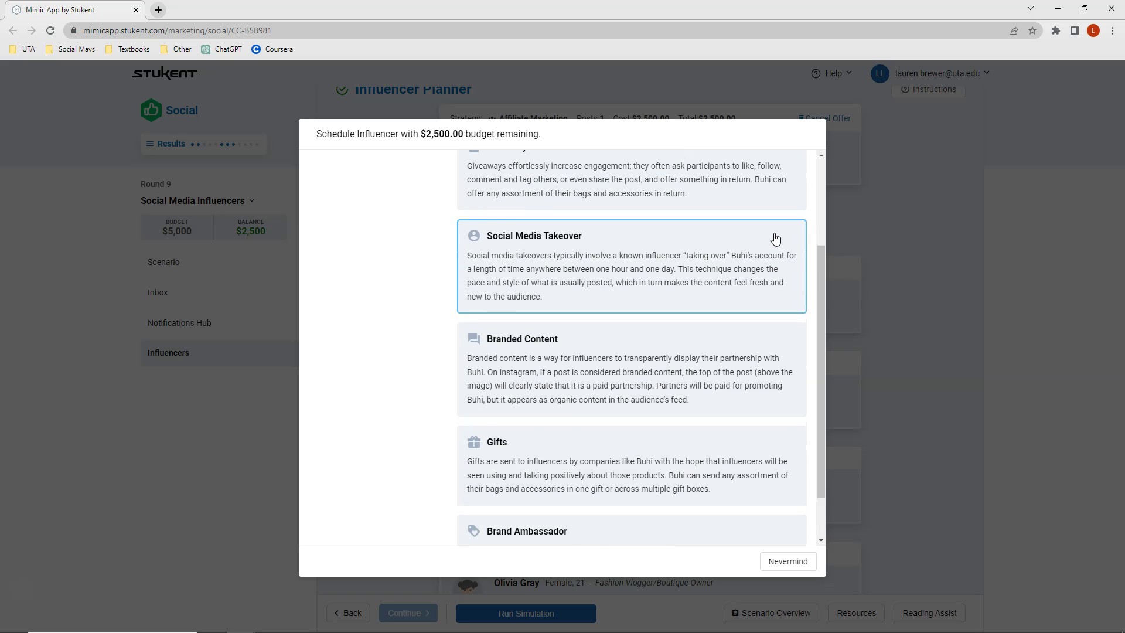
pyautogui.click(673, 219)
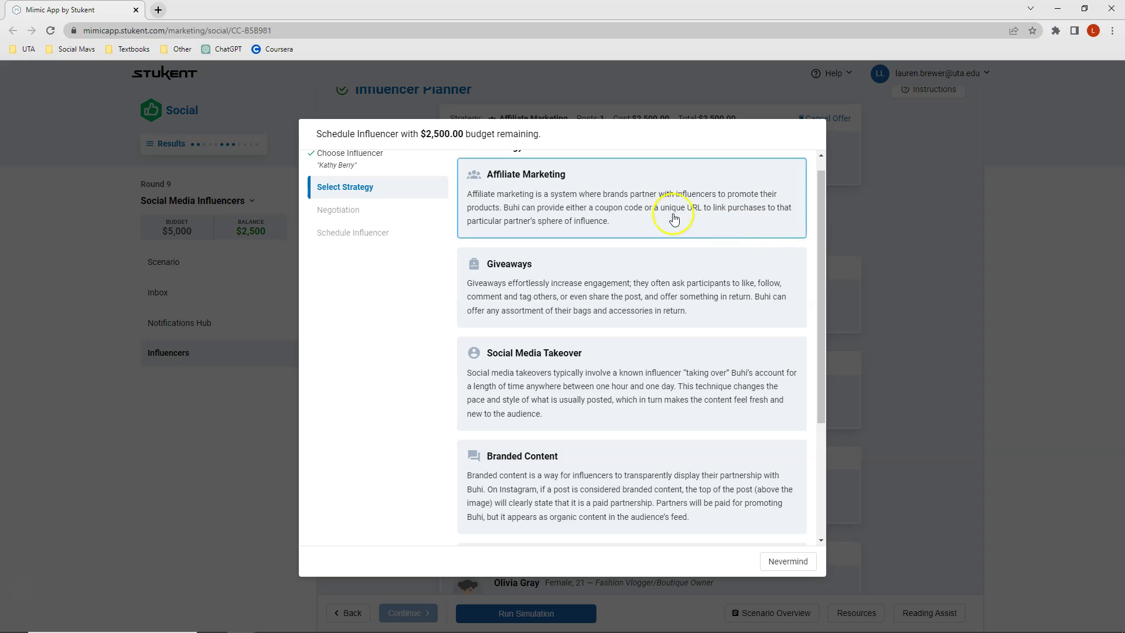
pyautogui.click(566, 209)
pyautogui.click(566, 209)
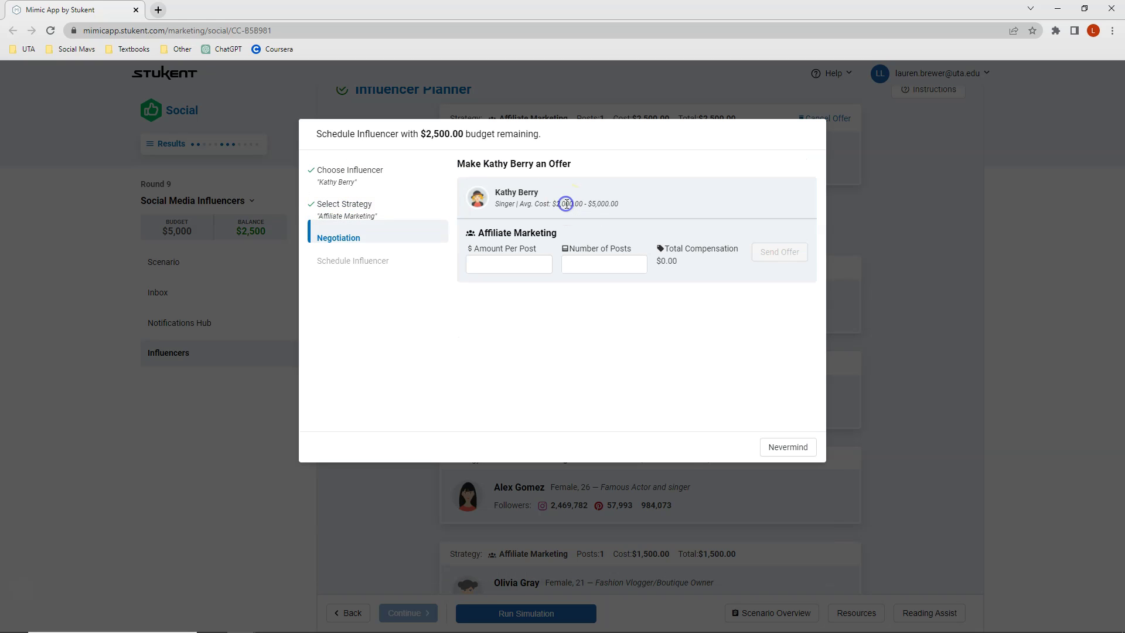
# Send the singer an affiliate marketing offer of $2,500 per post for 1 post.
pyautogui.click(524, 264)
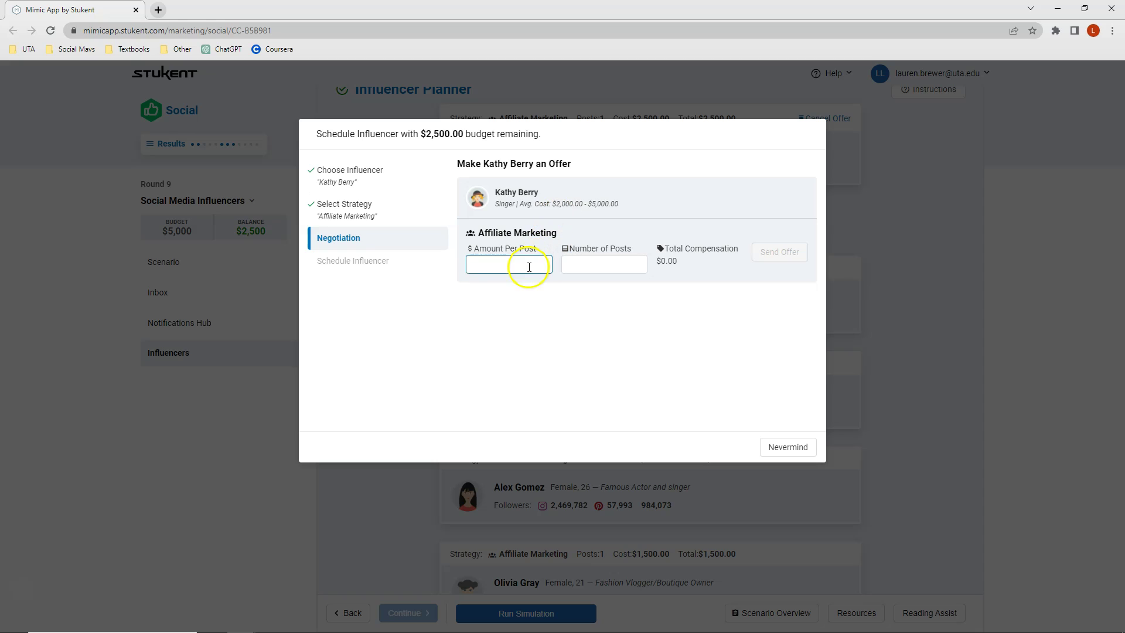
pyautogui.write('250')
pyautogui.press('BackSpace')
pyautogui.write('00')
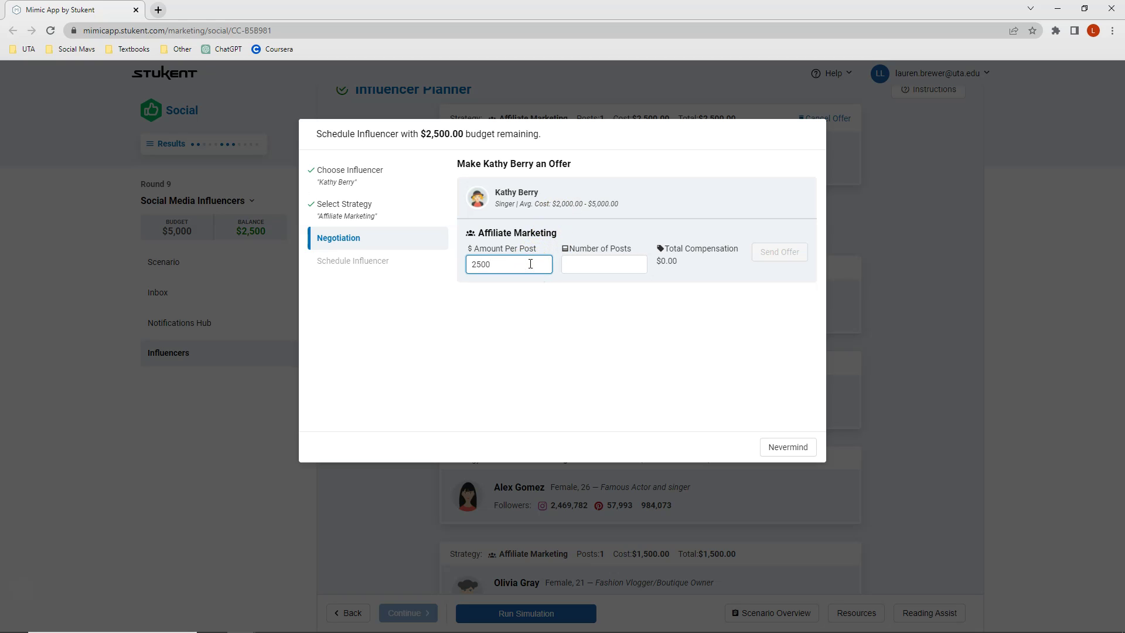
pyautogui.click(593, 269)
pyautogui.write('1')
pyautogui.click(594, 268)
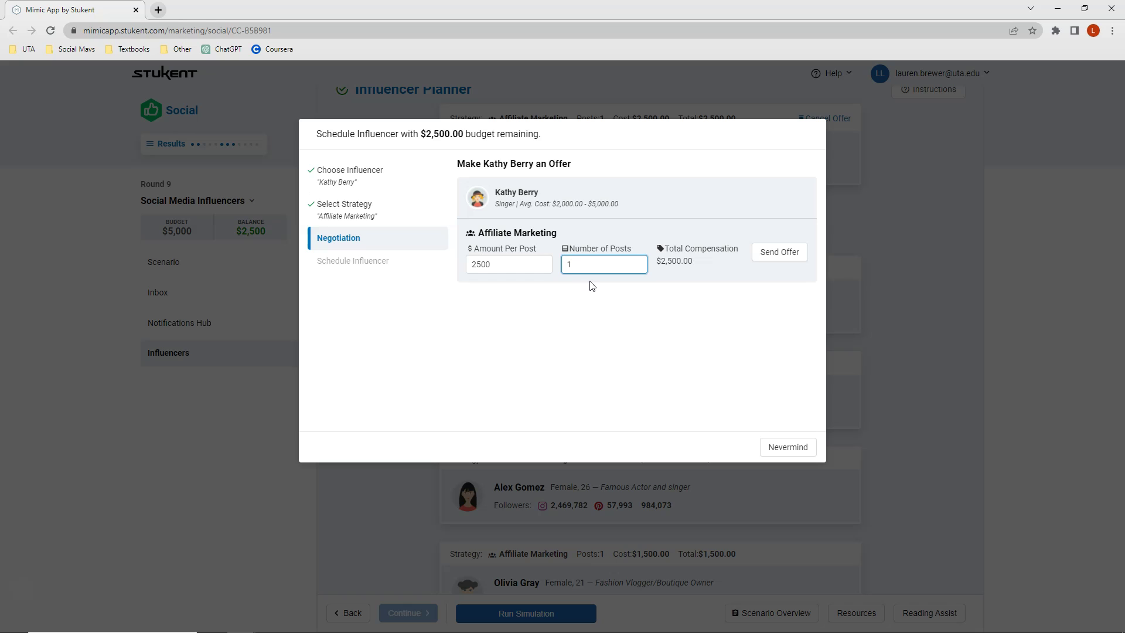
pyautogui.click(784, 261)
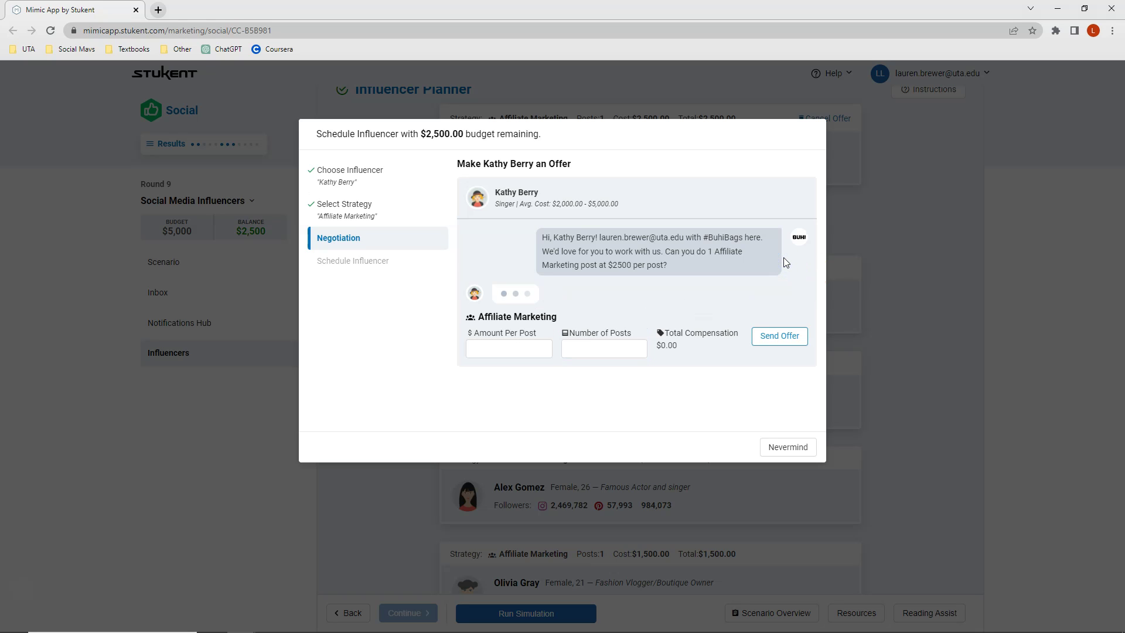
# Move forward with the singer's offer and confirm it to schedule her for Round 9.
pyautogui.click(784, 296)
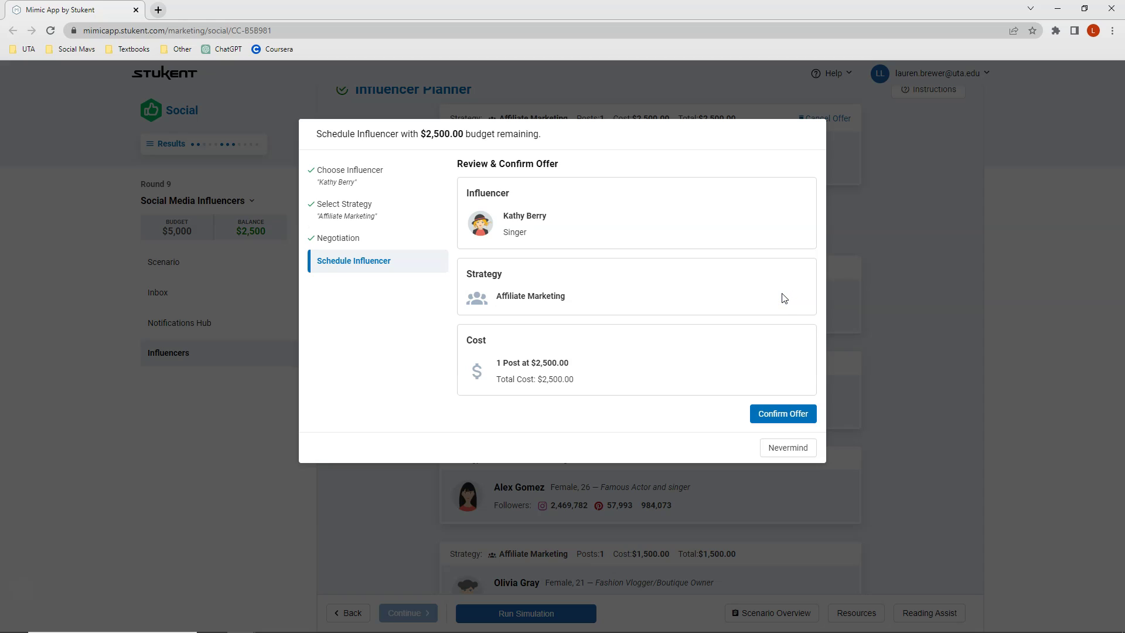
pyautogui.click(784, 418)
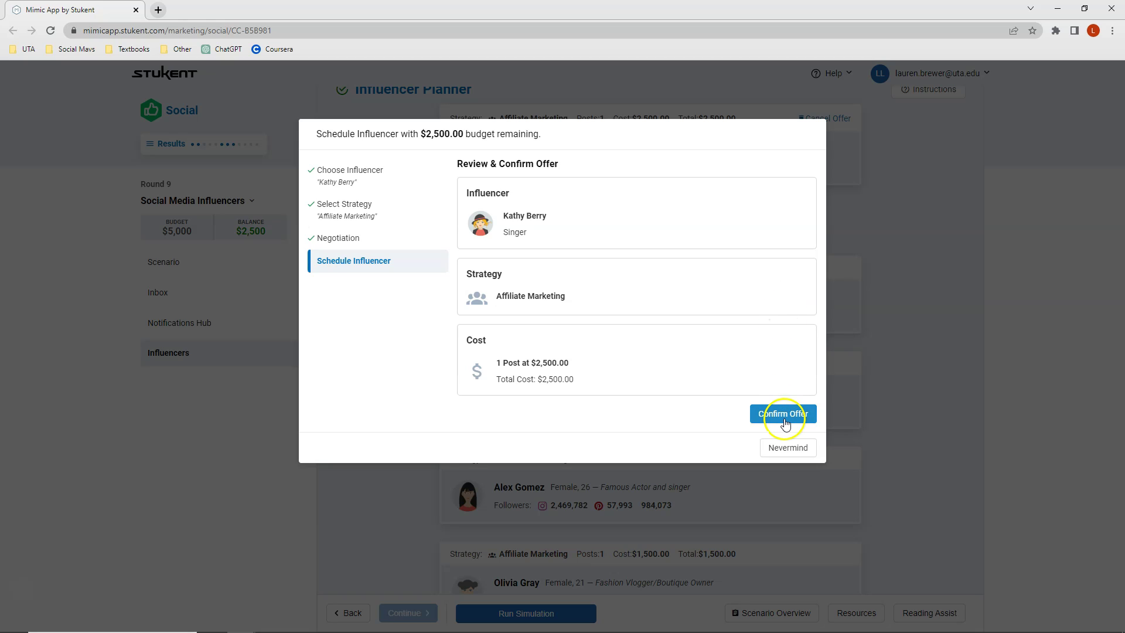
pyautogui.click(752, 337)
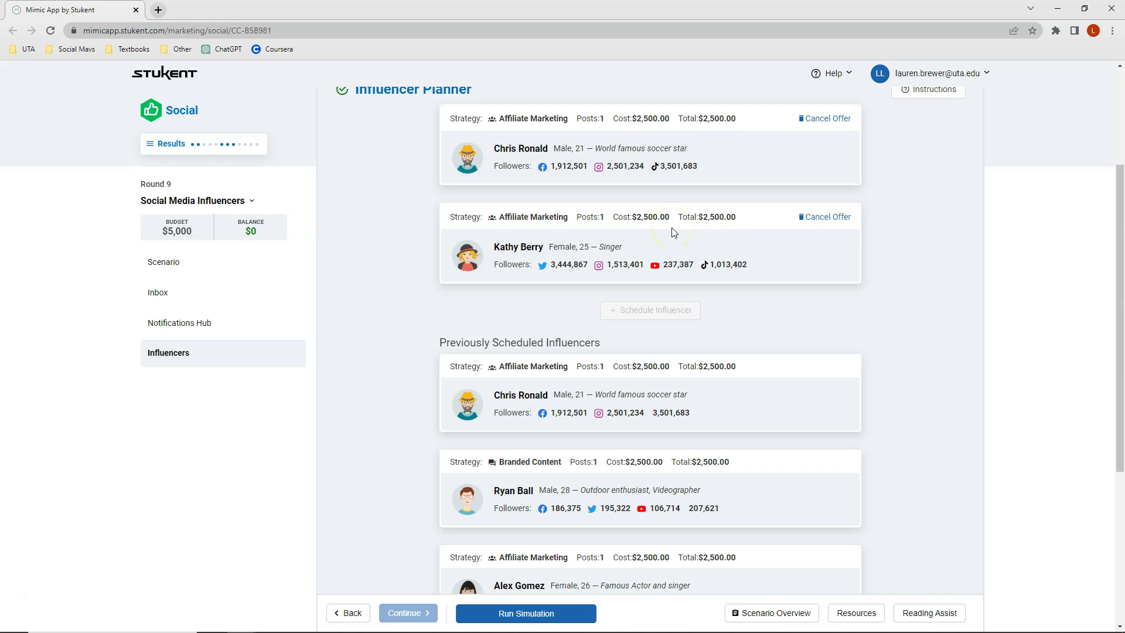
# Check the remaining Round 9 balance and run the simulation, confirming the run.
pyautogui.doubleClick(251, 231)
pyautogui.click(535, 613)
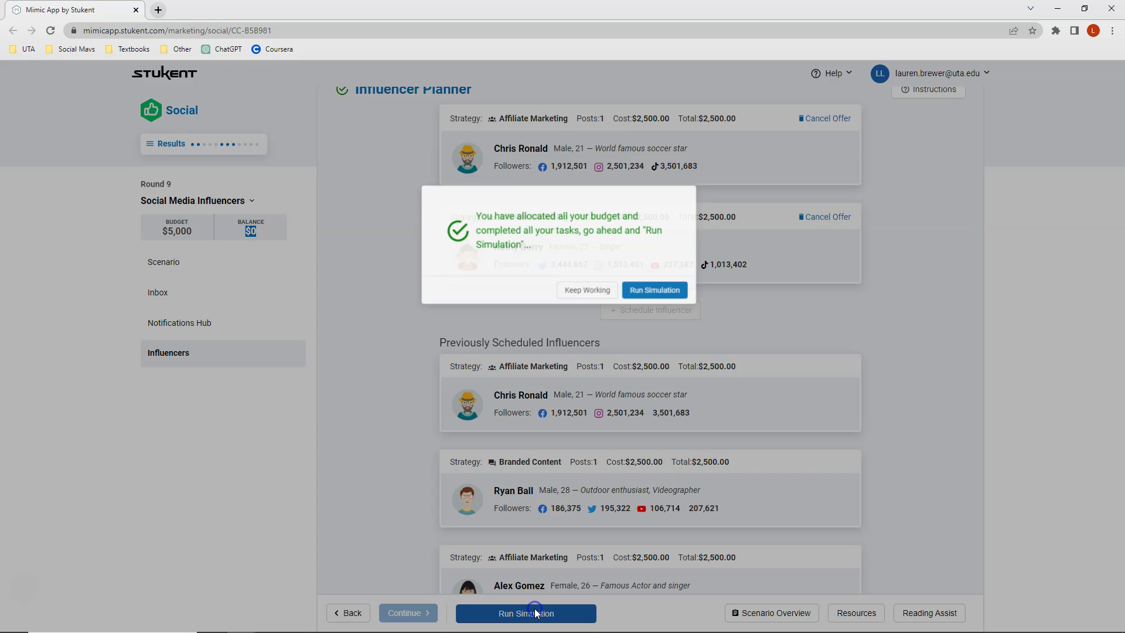
pyautogui.click(666, 234)
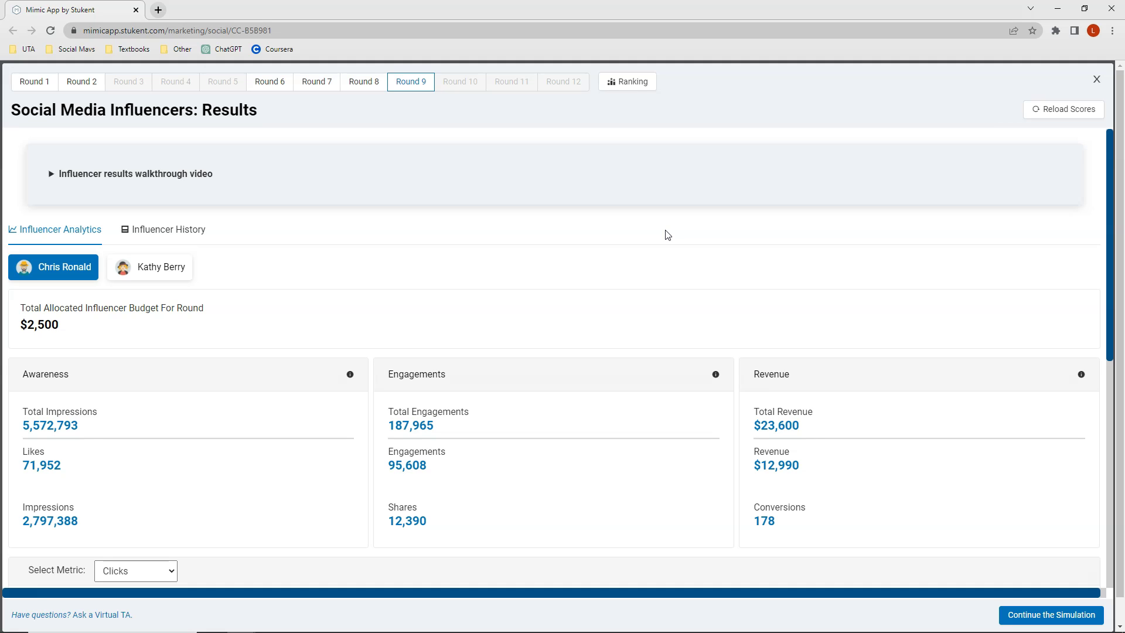
# Compare the Round 9 awareness, engagement and revenue analytics of the singer and the soccer star.
pyautogui.scroll(-1, 666, 234)
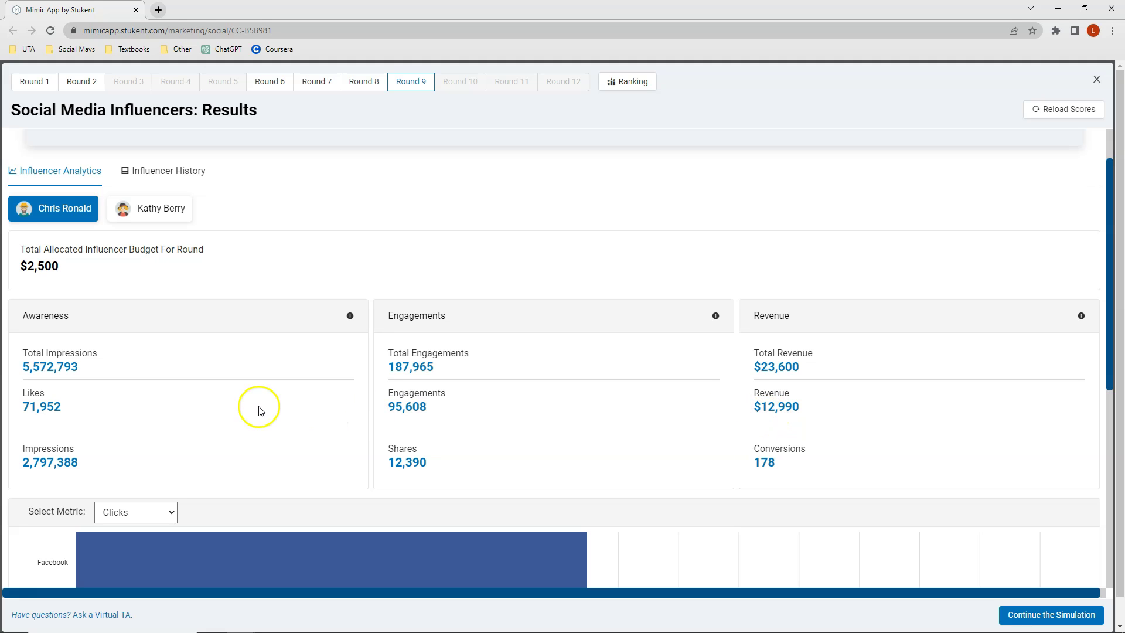
pyautogui.click(164, 215)
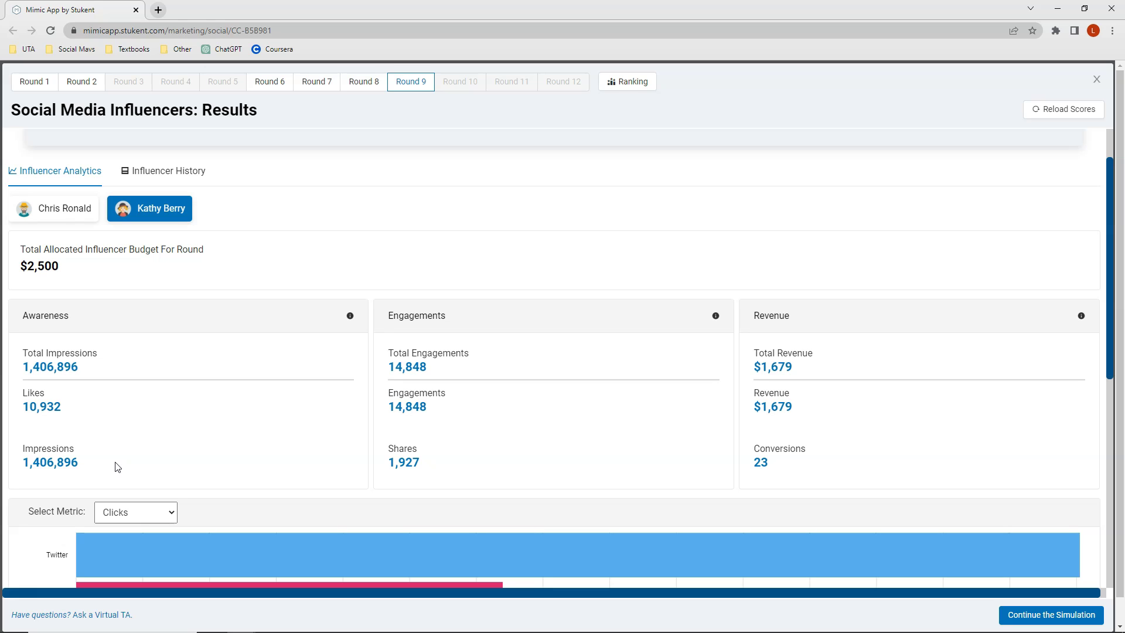
pyautogui.moveTo(375, 441); pyautogui.dragTo(409, 415)
pyautogui.moveTo(411, 418); pyautogui.dragTo(777, 423)
pyautogui.click(778, 421)
pyautogui.click(44, 214)
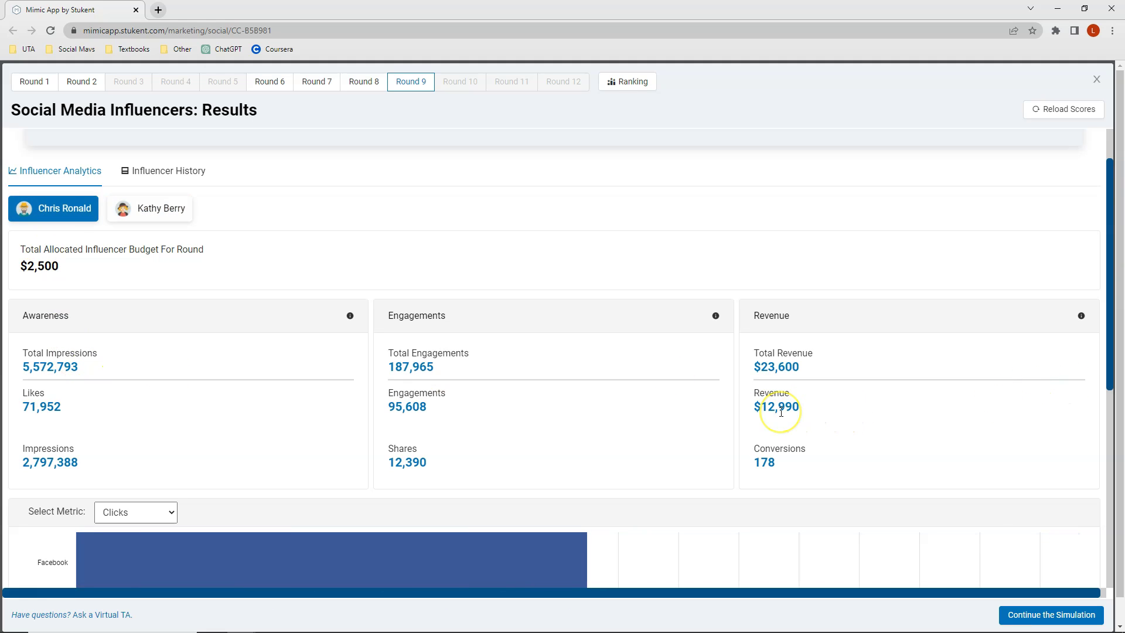
# Open the Influencer History for Round 9 and rank its rows by impressions, highest first, to compare the influencers.
pyautogui.click(158, 174)
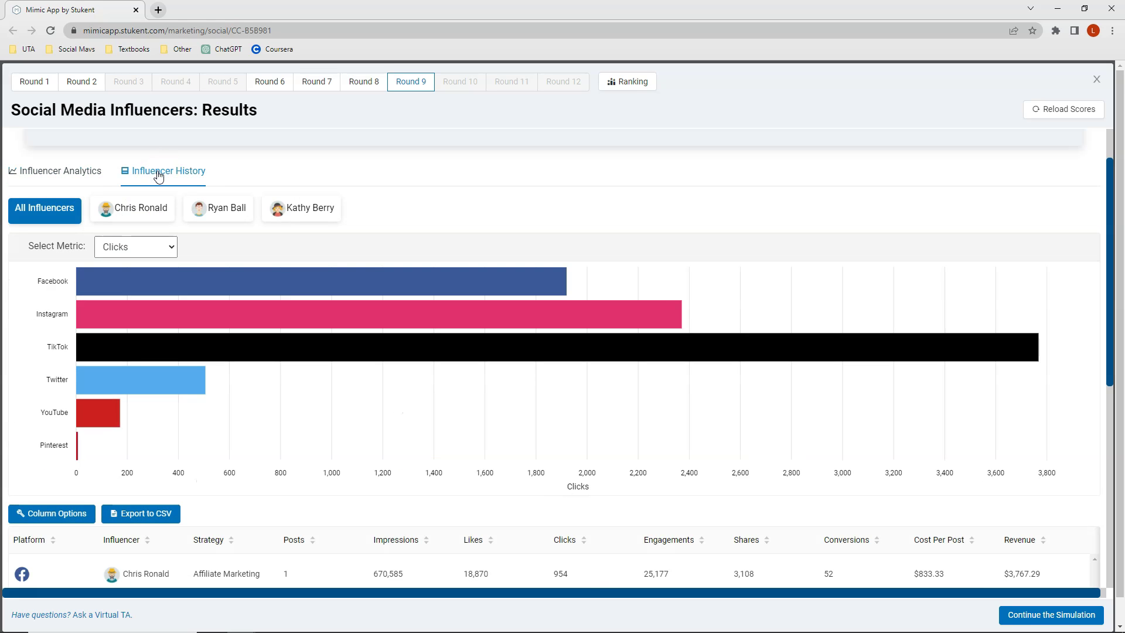
pyautogui.scroll(-2, 154, 178)
pyautogui.scroll(-5, 154, 178)
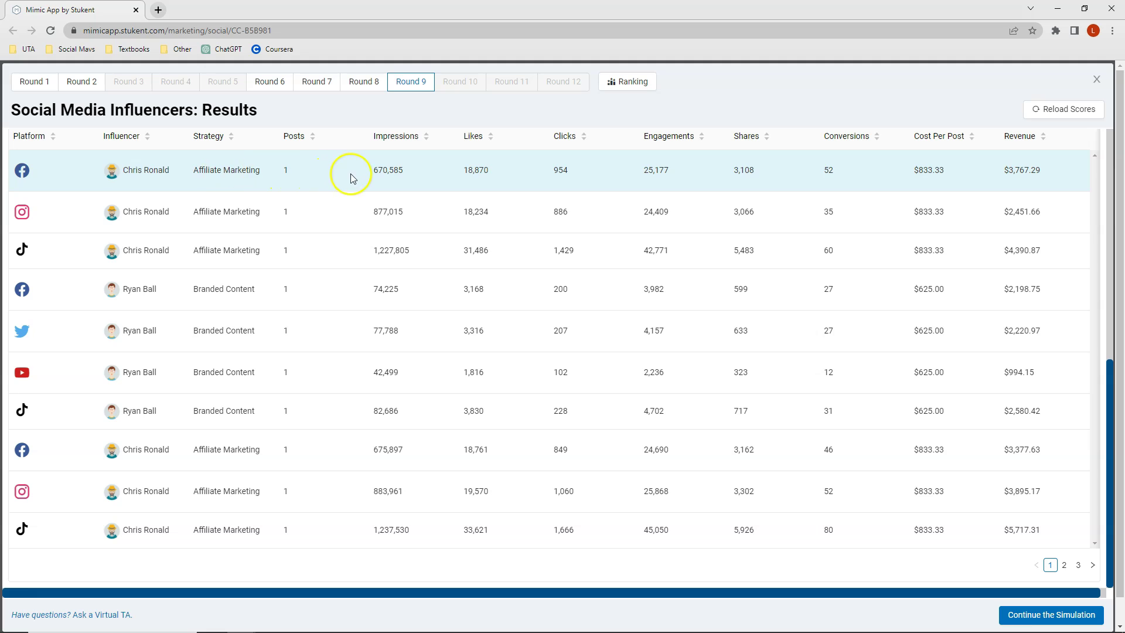
pyautogui.click(384, 139)
pyautogui.click(385, 141)
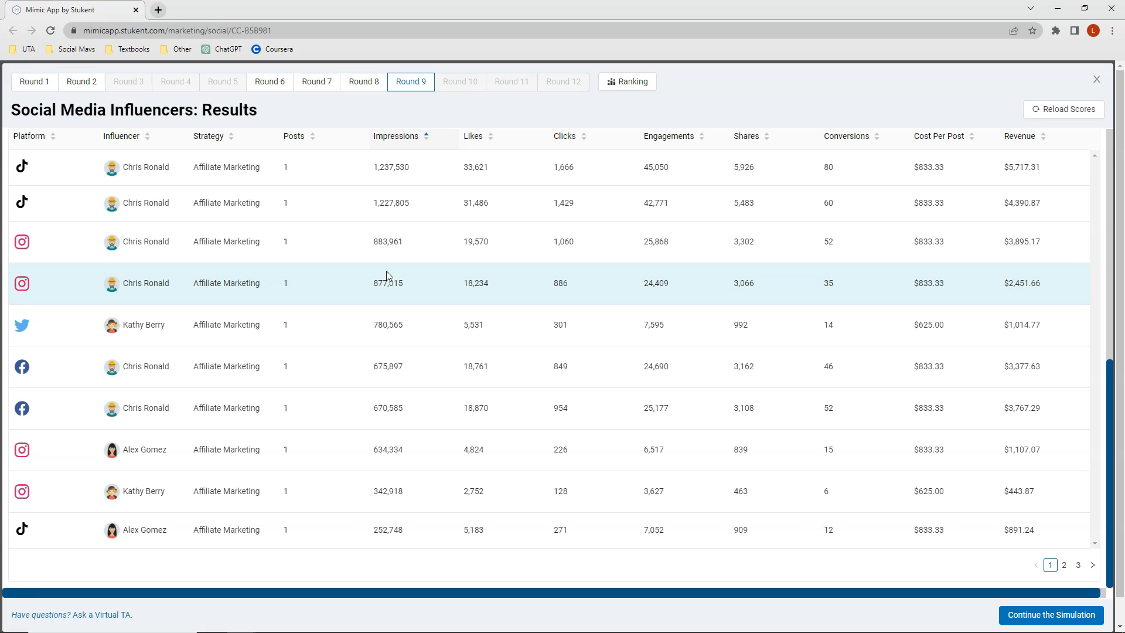
pyautogui.click(390, 324)
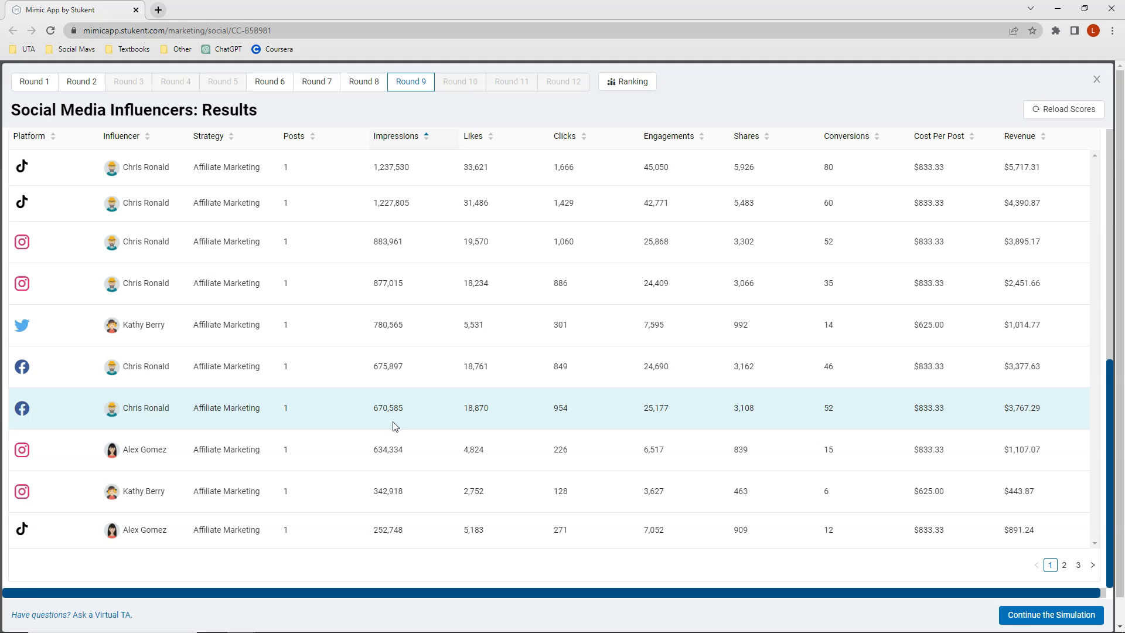
pyautogui.click(392, 420)
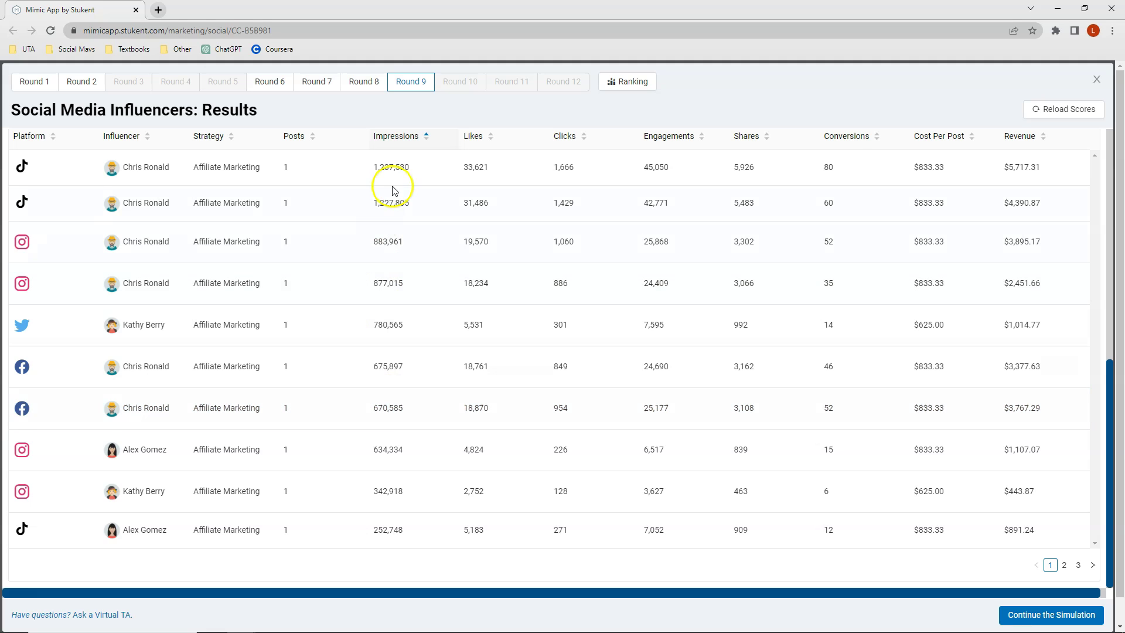
# Rank the Round 9 influencer history rows by engagements and by clicks, highest first each time, to compare the influencers.
pyautogui.click(688, 138)
pyautogui.click(689, 141)
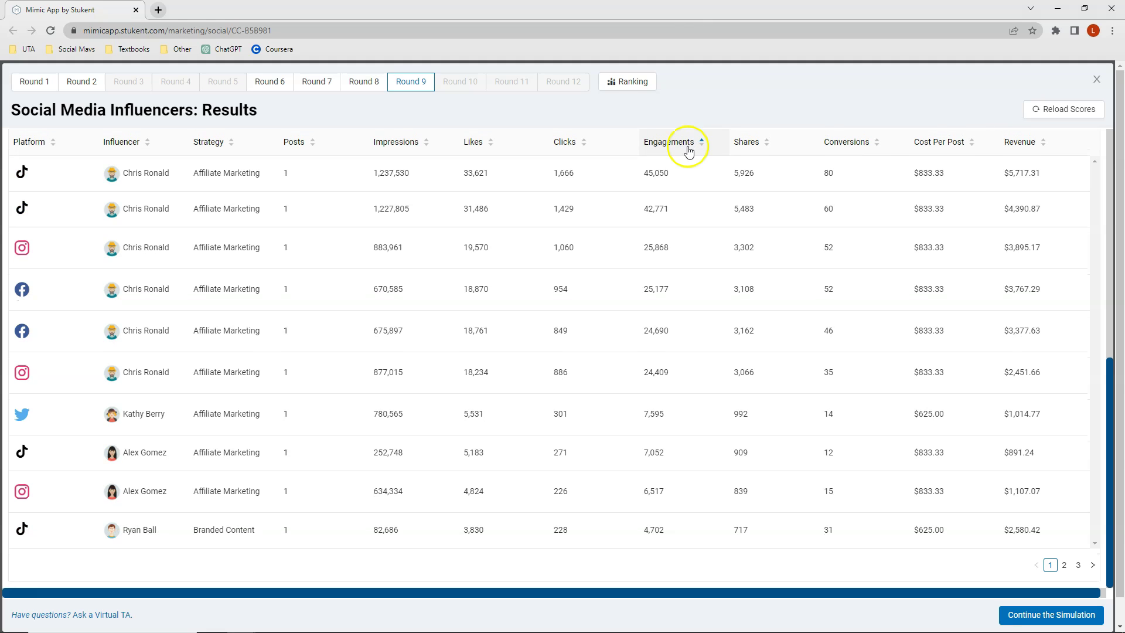
pyautogui.click(684, 241)
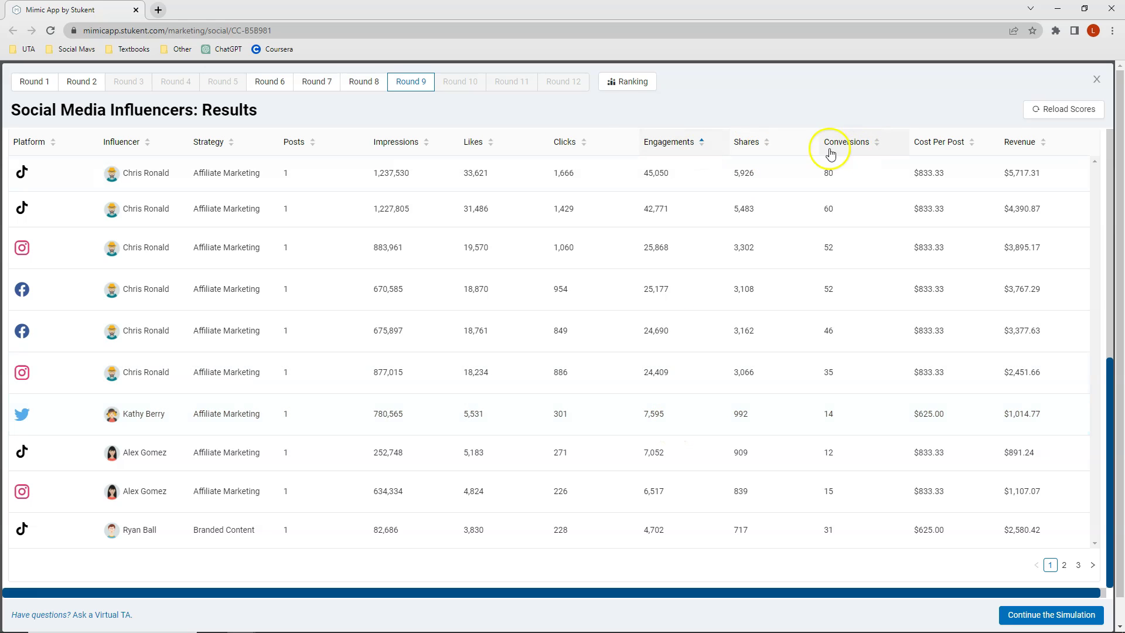
pyautogui.click(570, 145)
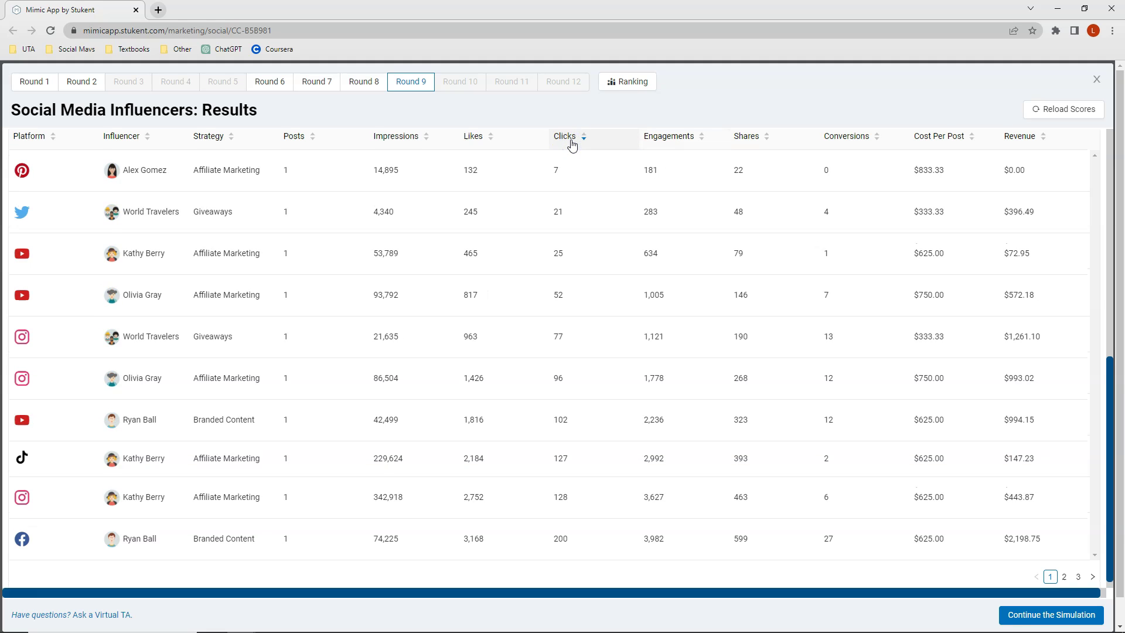
pyautogui.click(570, 140)
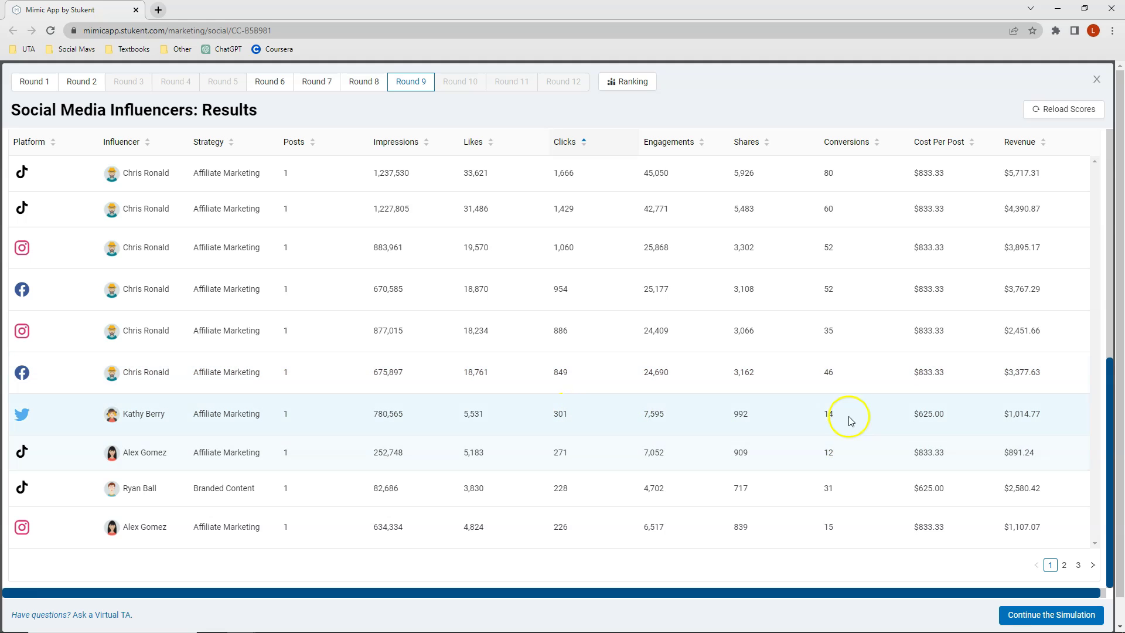
# Rank the history rows by conversions, highest first, and look through all three pages before returning to the first.
pyautogui.click(845, 140)
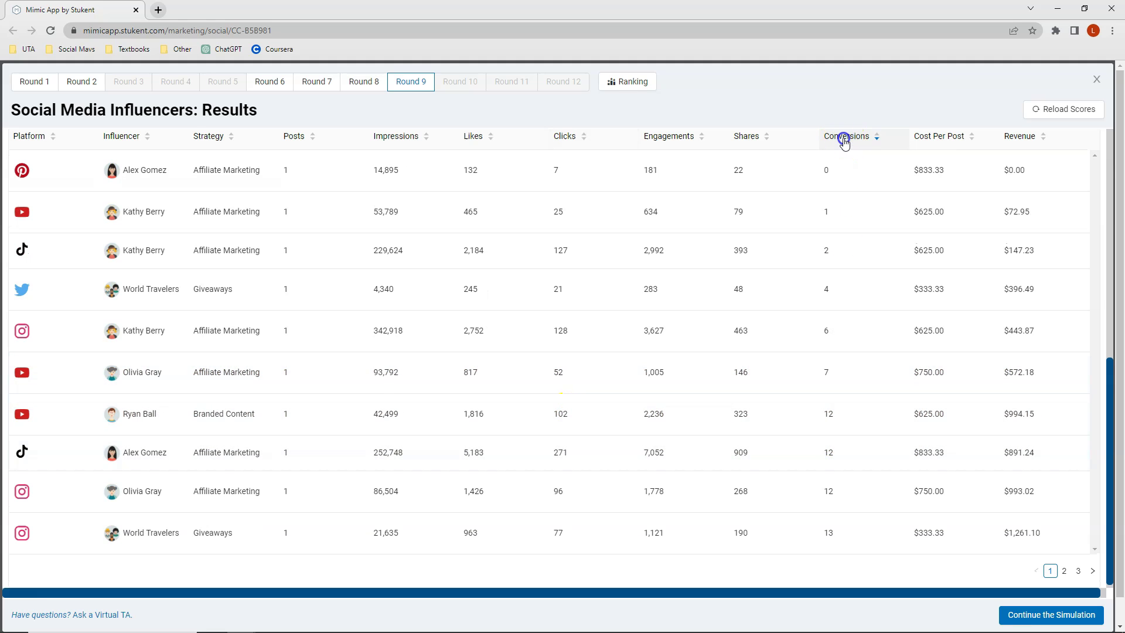
pyautogui.click(844, 140)
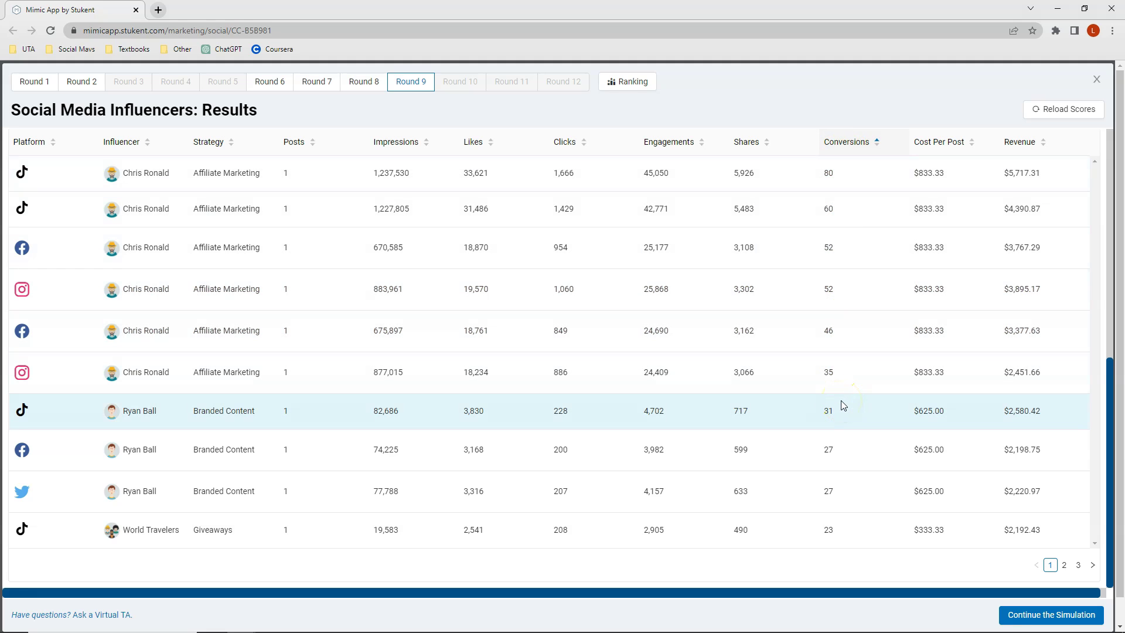
pyautogui.click(834, 463)
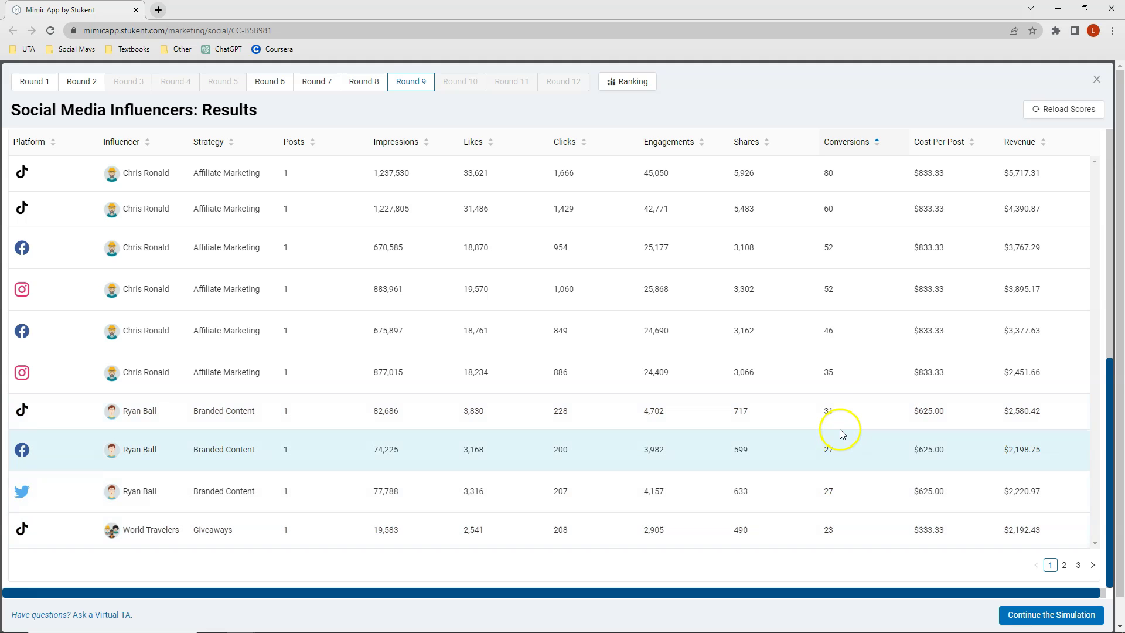
pyautogui.click(1067, 566)
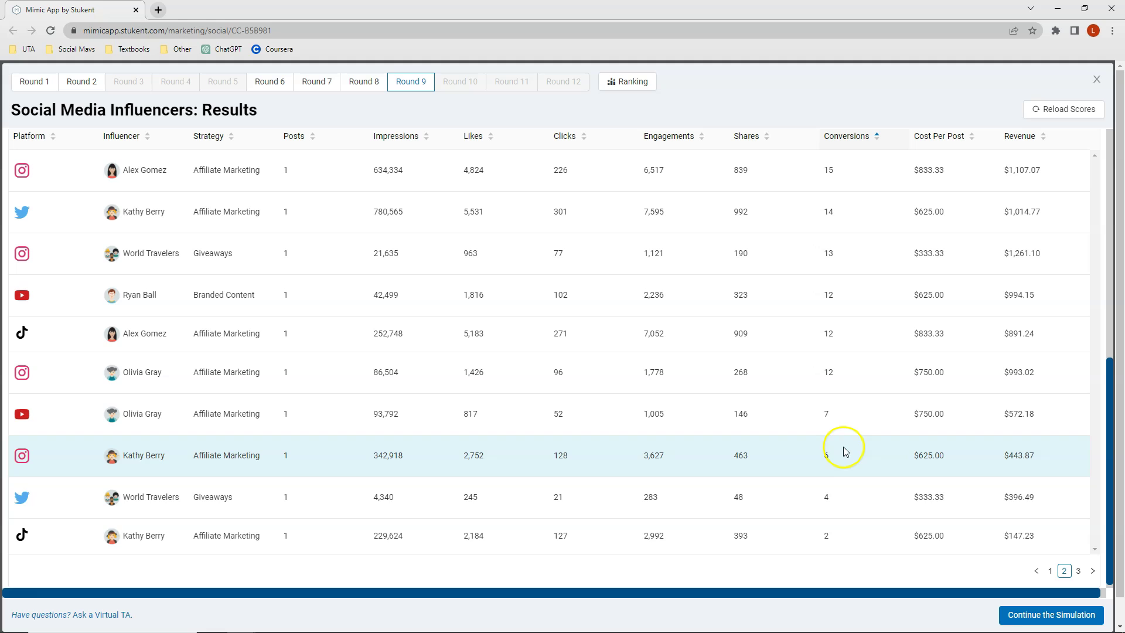
pyautogui.click(1078, 570)
pyautogui.click(1051, 566)
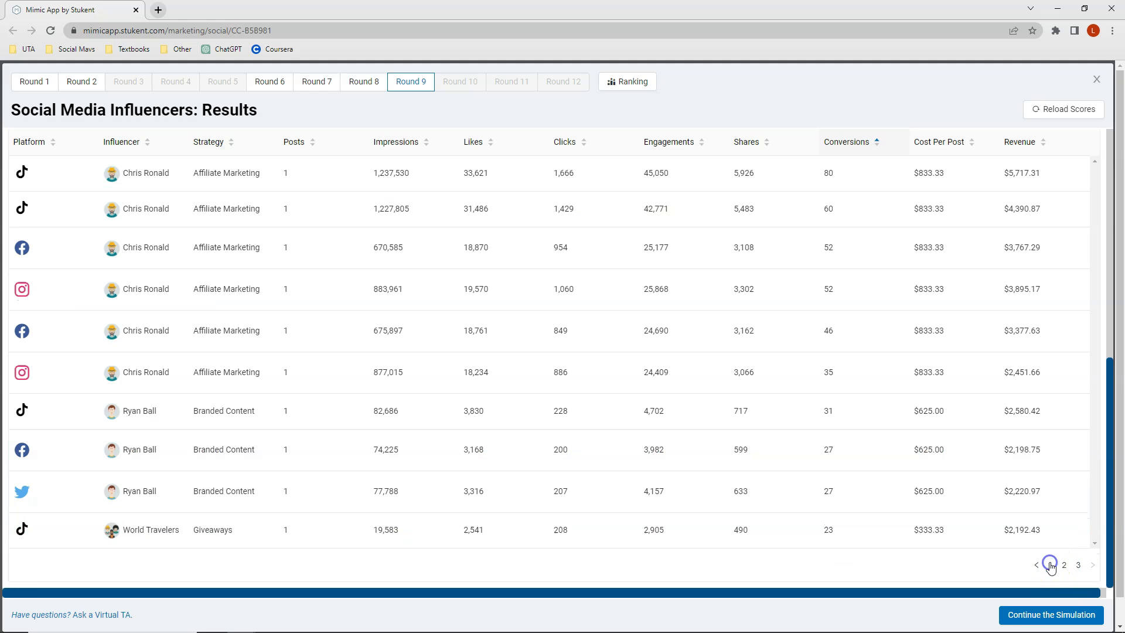
# Rank the history rows by revenue, highest first, compare the influencers' posts, and return to the Round 9 analytics overview.
pyautogui.click(1021, 144)
pyautogui.click(1021, 144)
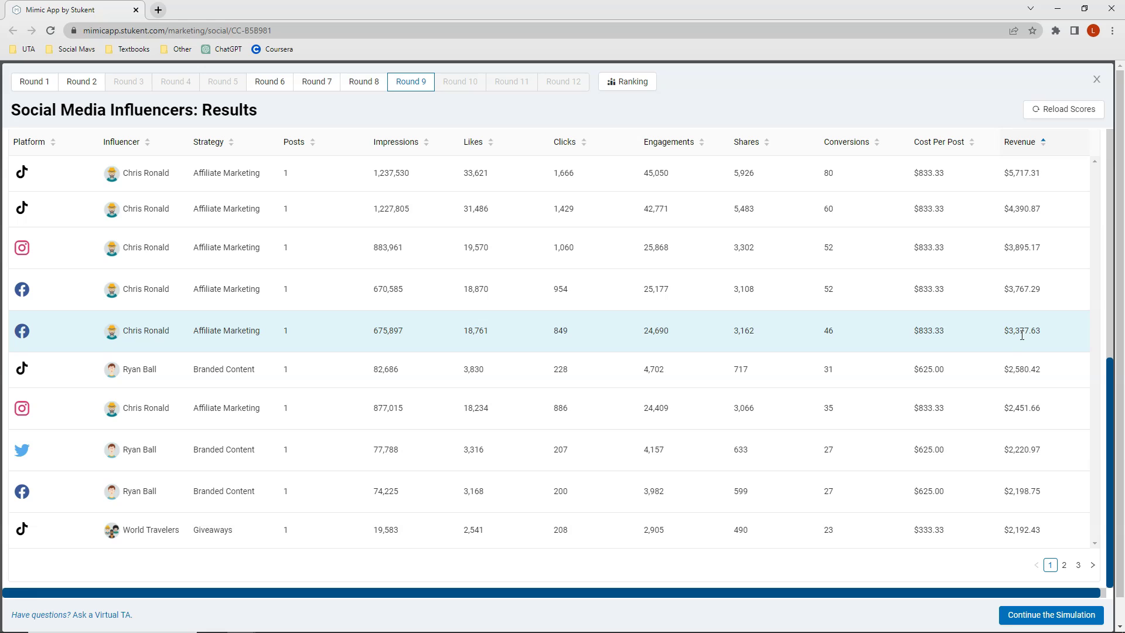
pyautogui.click(1022, 335)
pyautogui.click(1022, 407)
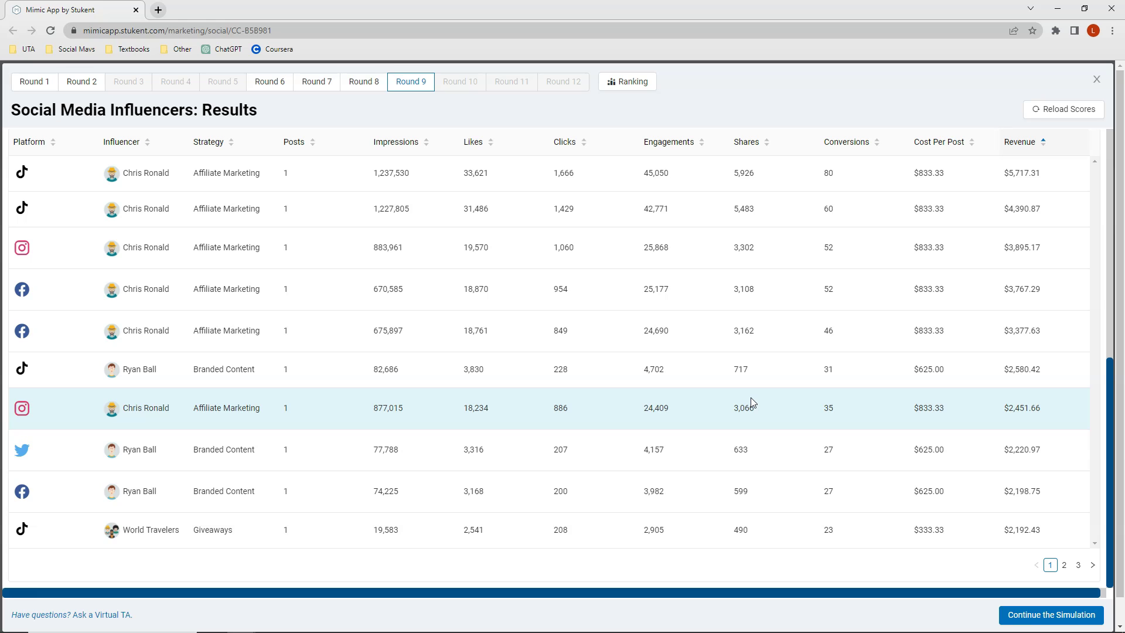
pyautogui.click(764, 199)
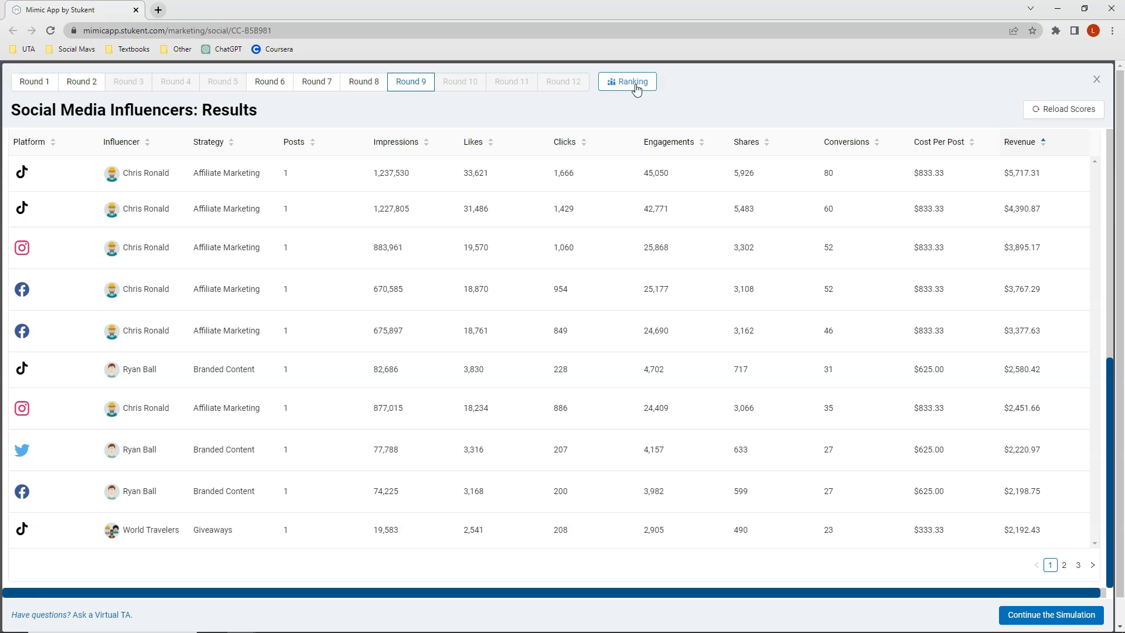
pyautogui.scroll(15, 637, 88)
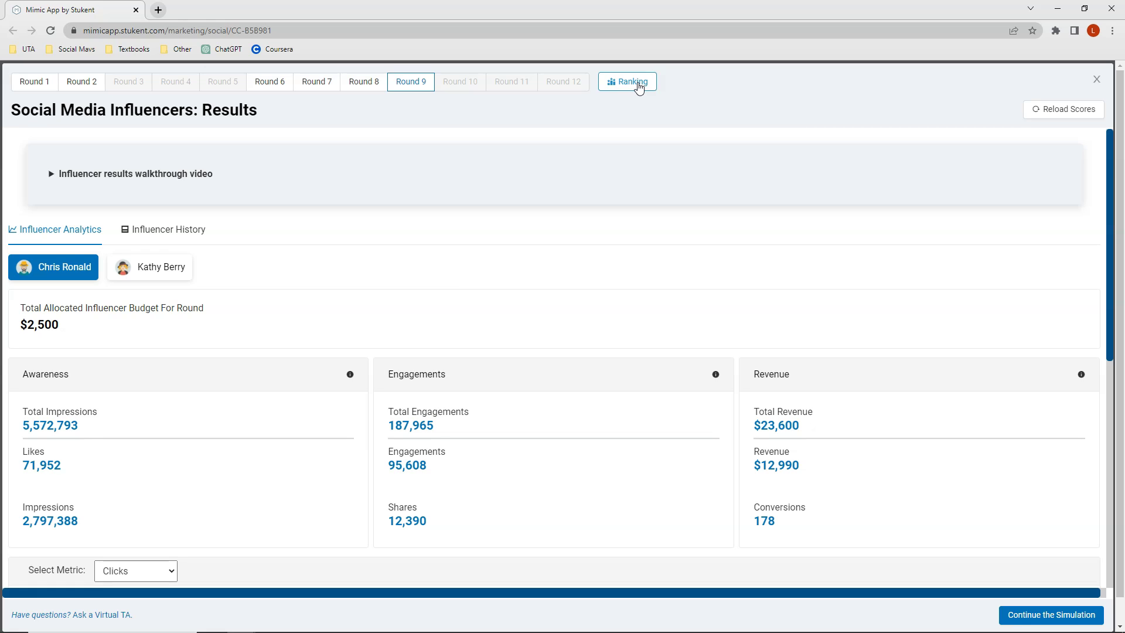
pyautogui.click(476, 86)
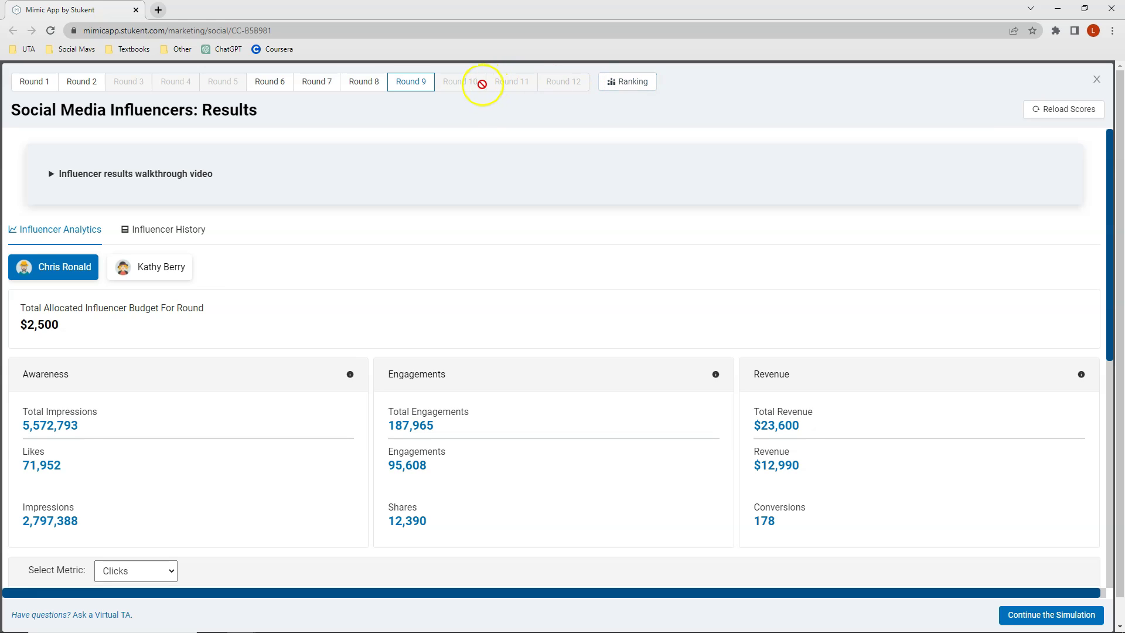